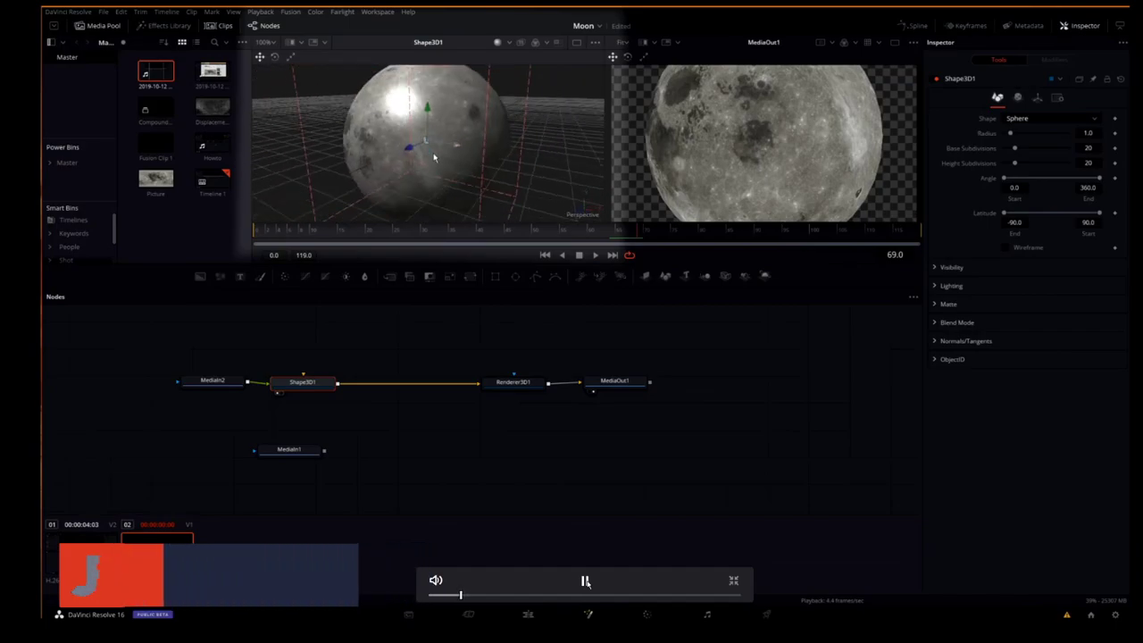
pyautogui.scroll(-2, 430, 162)
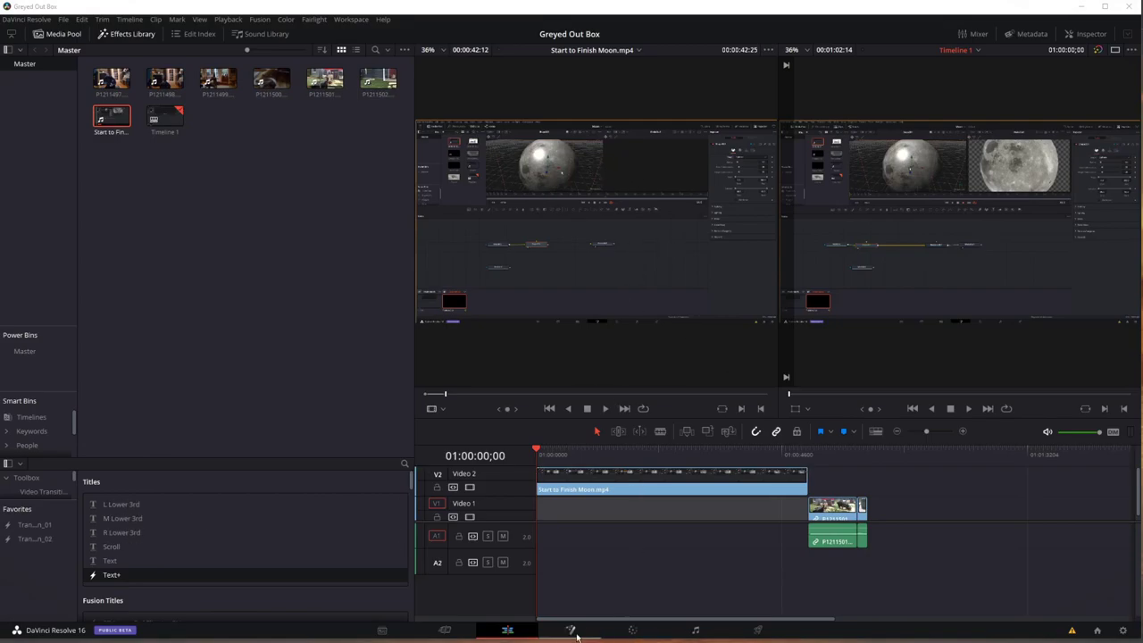
# Add a linear power window to the screen-recording clip's corrector node on the Color page.
pyautogui.click(634, 632)
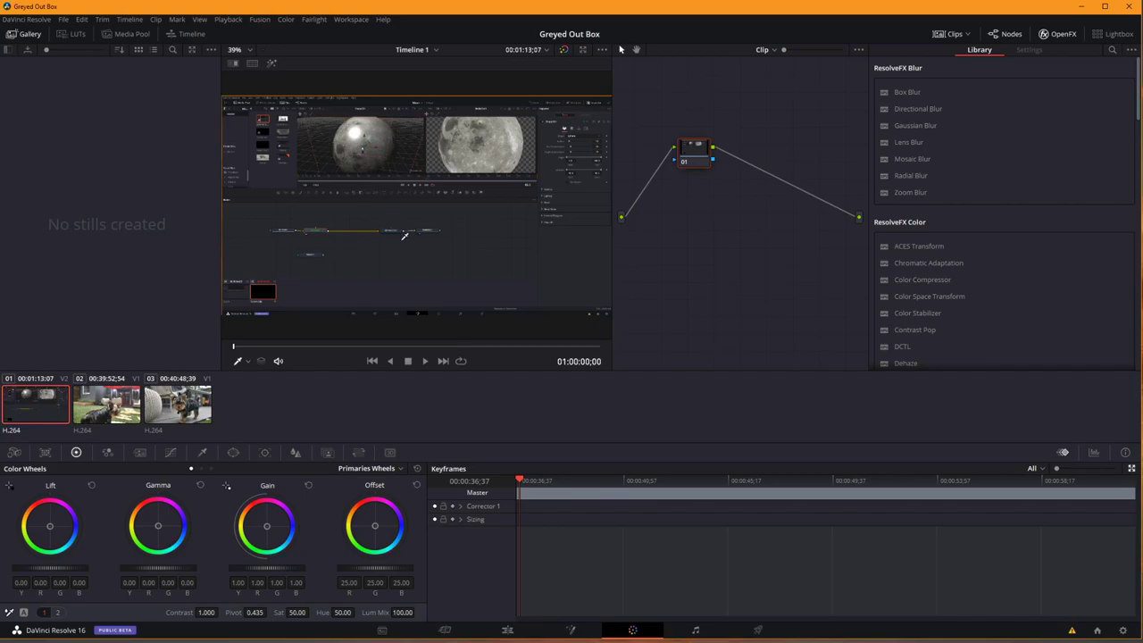
pyautogui.click(234, 453)
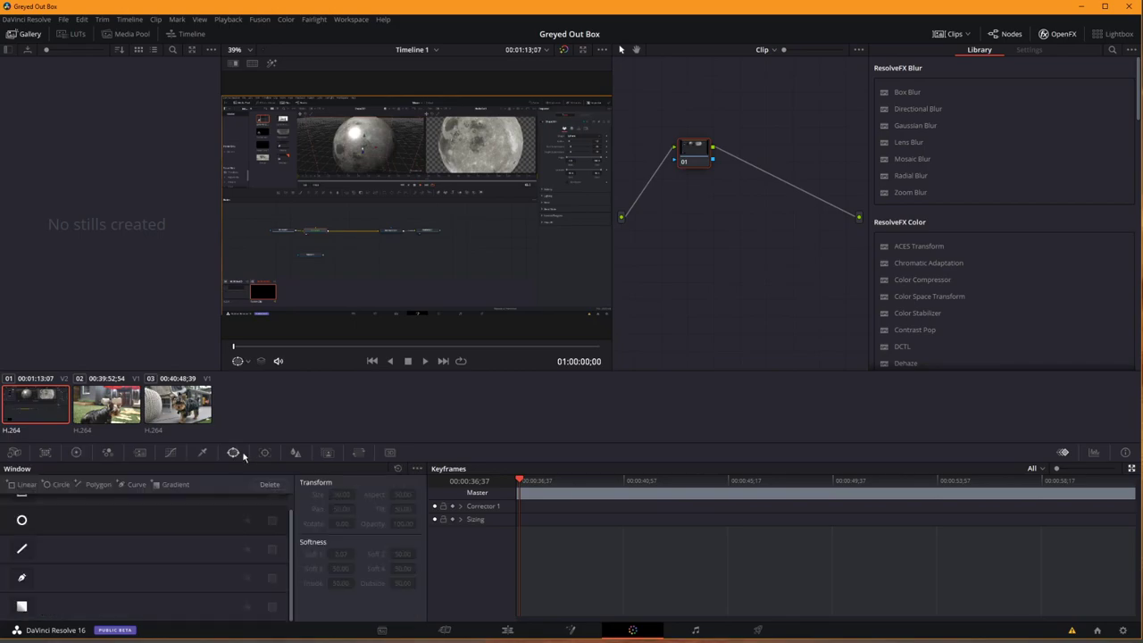
pyautogui.scroll(1, 44, 528)
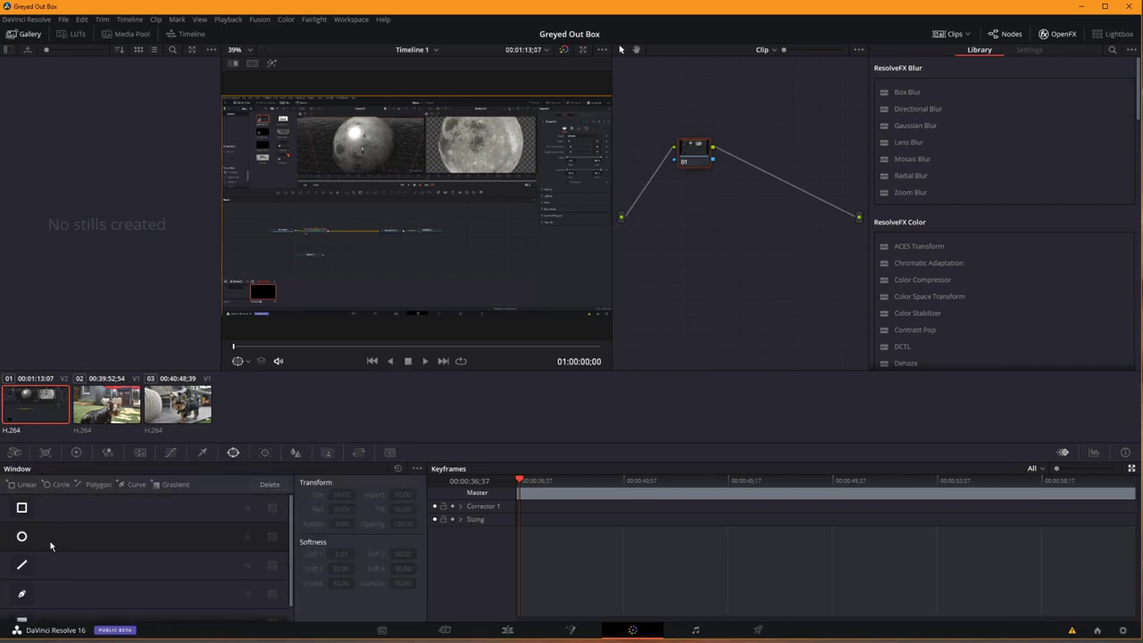
pyautogui.click(22, 508)
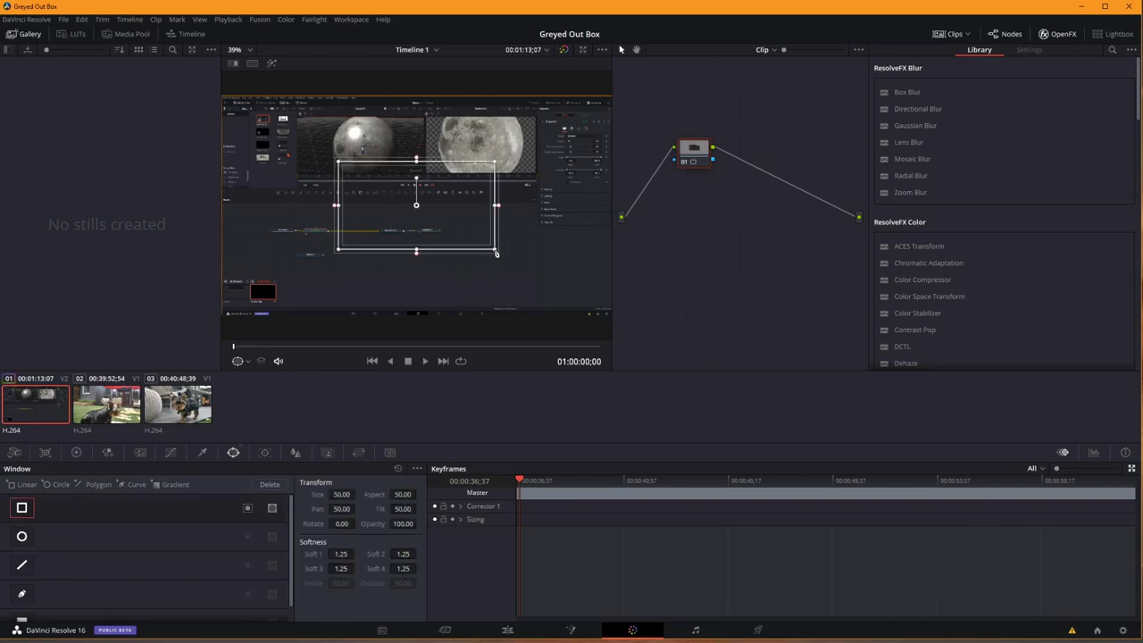
# Reshape the linear window by moving its corners so it frames the Shape3D1 moon viewer in the clip.
pyautogui.moveTo(497, 254); pyautogui.dragTo(424, 97)
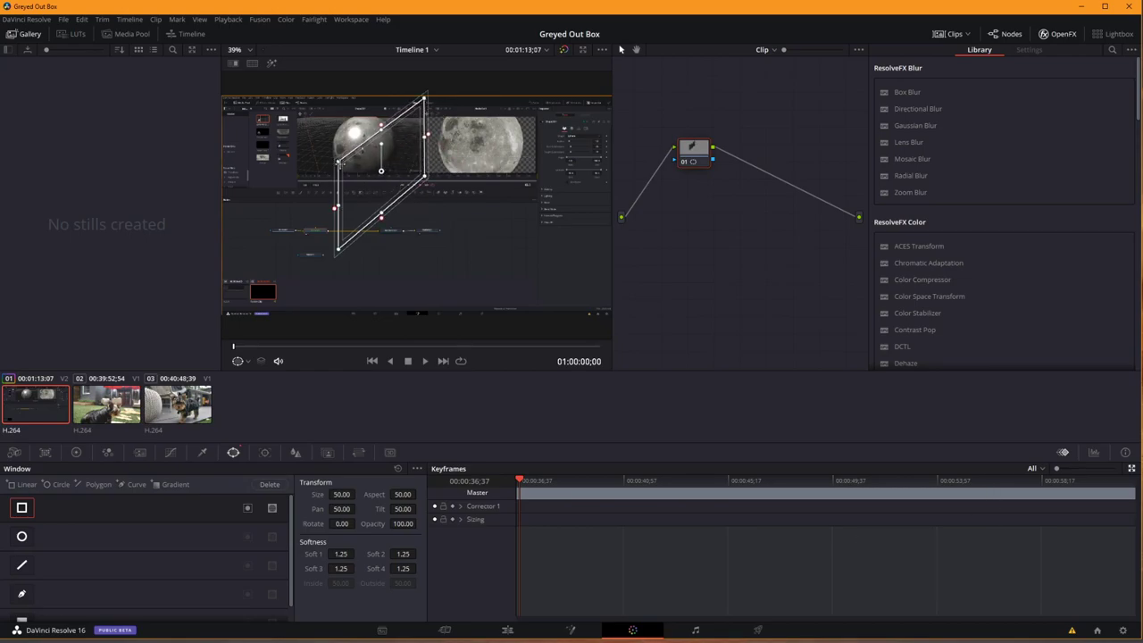
pyautogui.moveTo(338, 163); pyautogui.dragTo(293, 96)
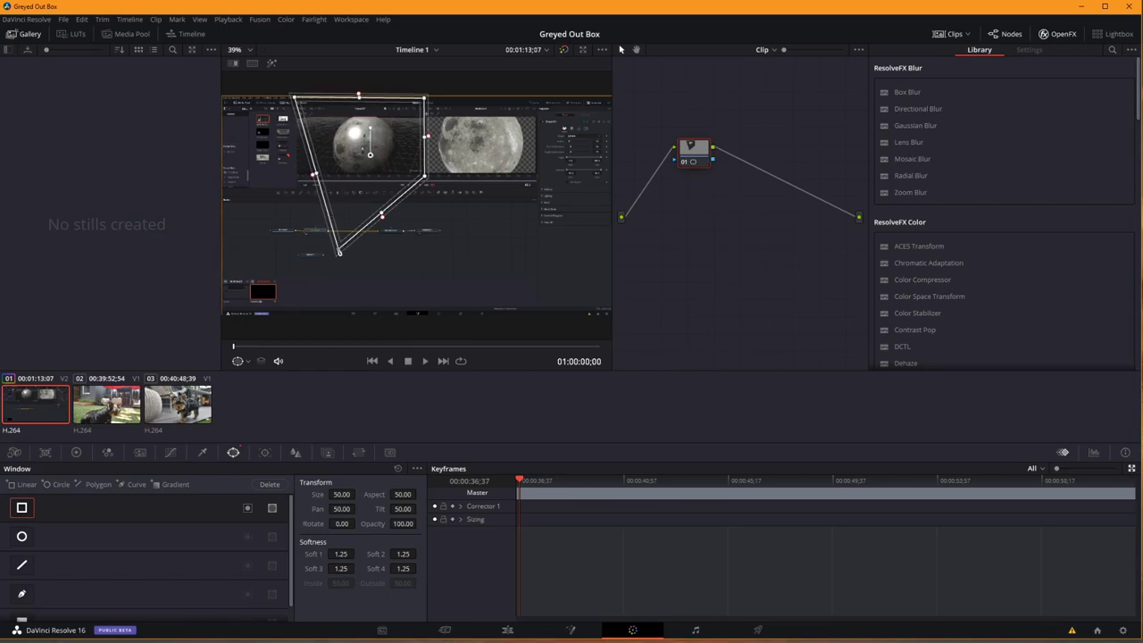
pyautogui.moveTo(340, 254); pyautogui.dragTo(297, 182)
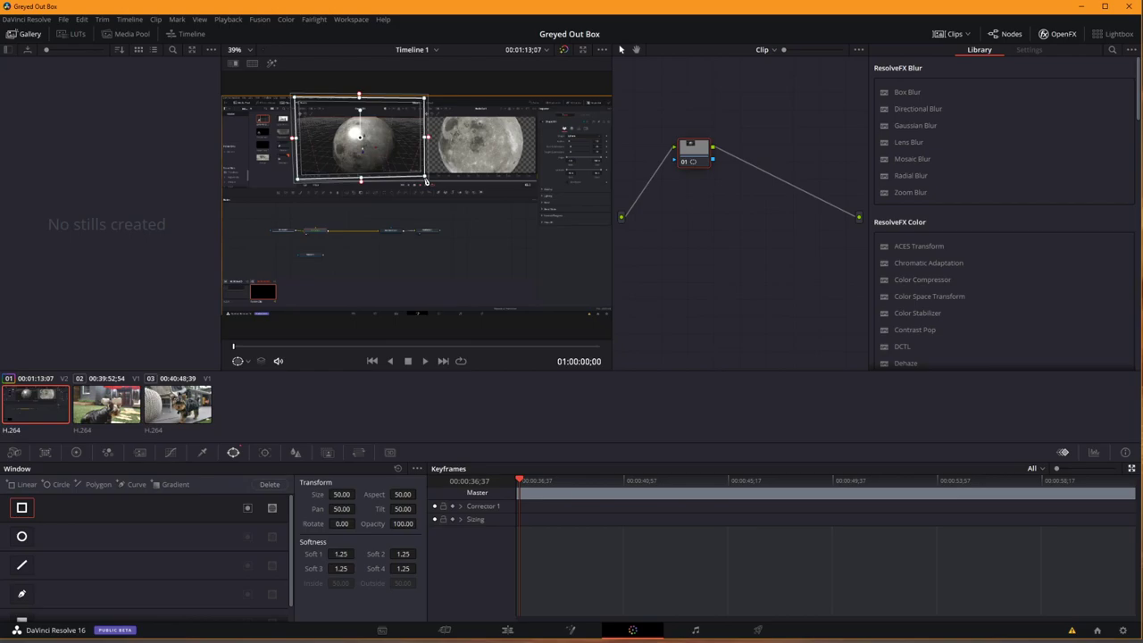
pyautogui.moveTo(424, 176); pyautogui.dragTo(426, 182)
pyautogui.moveTo(297, 179); pyautogui.dragTo(296, 182)
pyautogui.moveTo(425, 183); pyautogui.dragTo(428, 186)
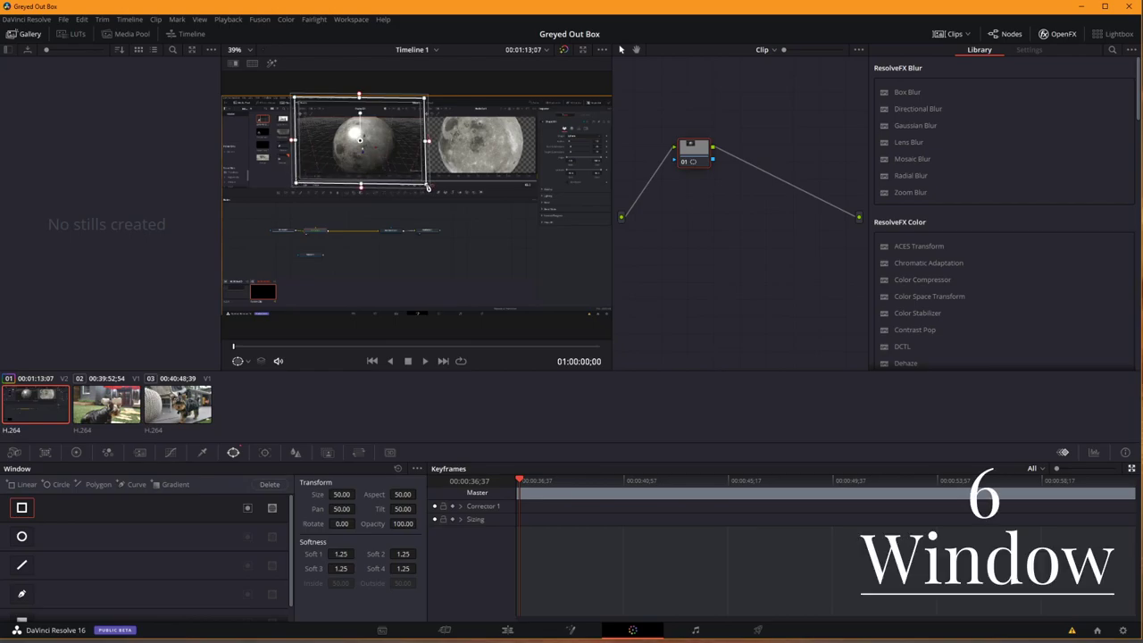
# Show the window's mask with Highlight and invert the linear window to select everything outside the moon viewer.
pyautogui.click(271, 63)
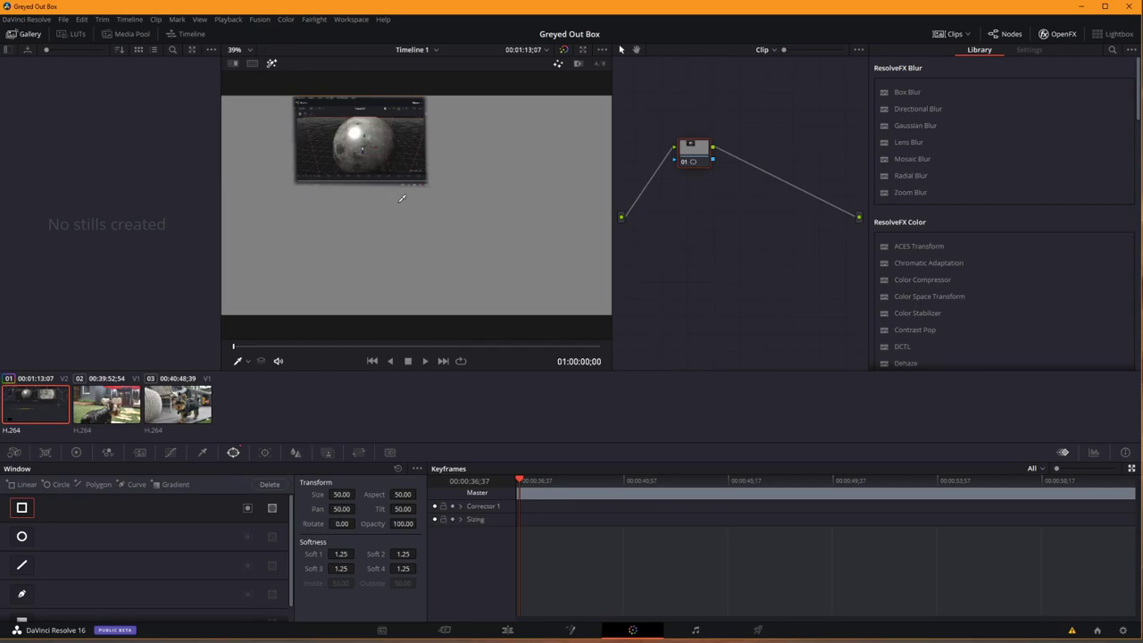
pyautogui.click(272, 65)
pyautogui.click(247, 508)
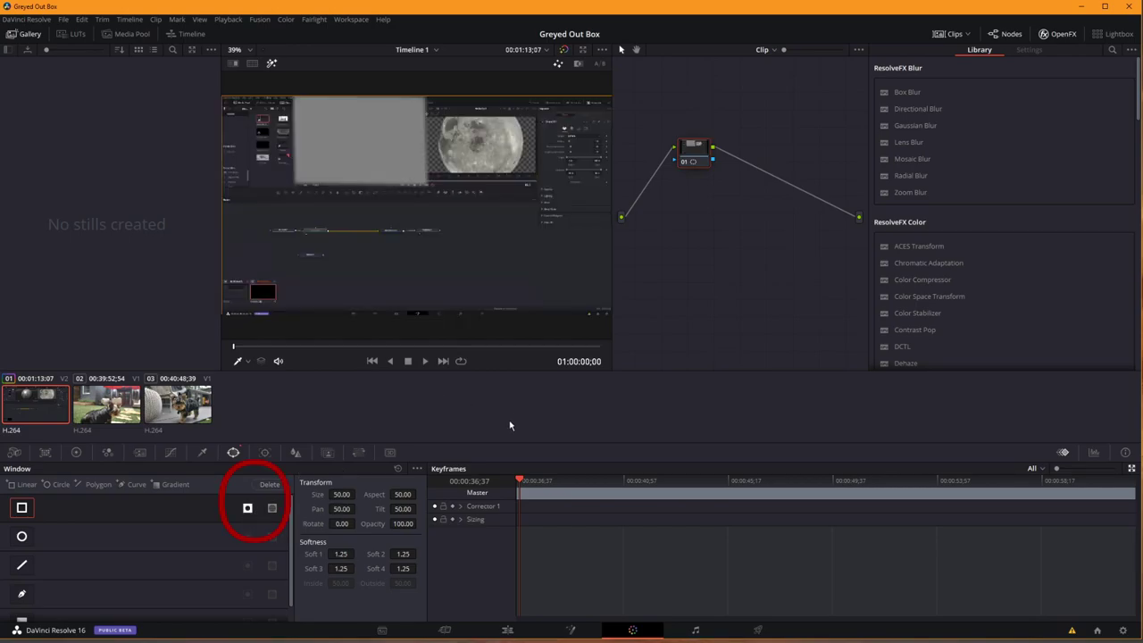
# Darken the area outside the window by lowering the primary Offset to 7.75 for all channels, and turn Highlight off.
pyautogui.moveTo(695, 153); pyautogui.dragTo(682, 216)
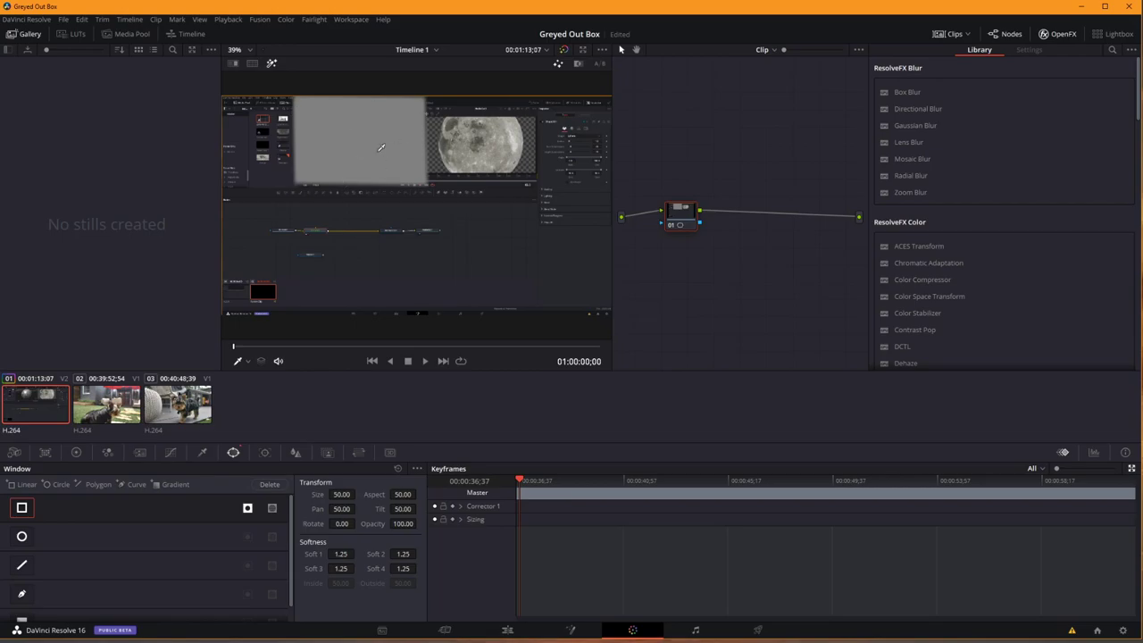
pyautogui.click(77, 453)
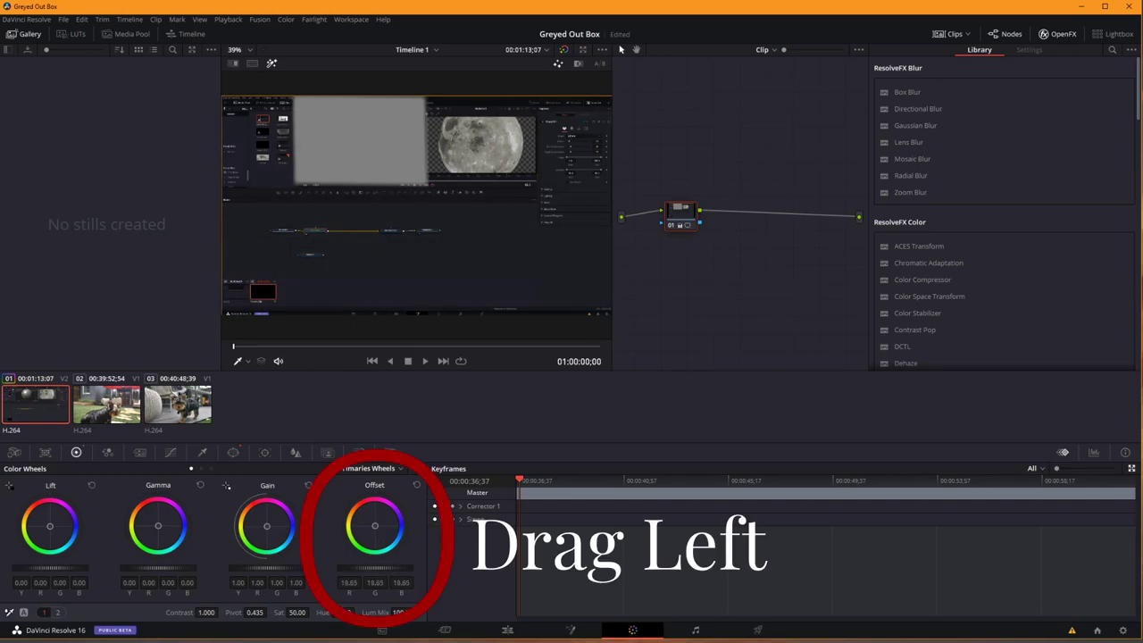
pyautogui.moveTo(375, 567); pyautogui.dragTo(340, 568)
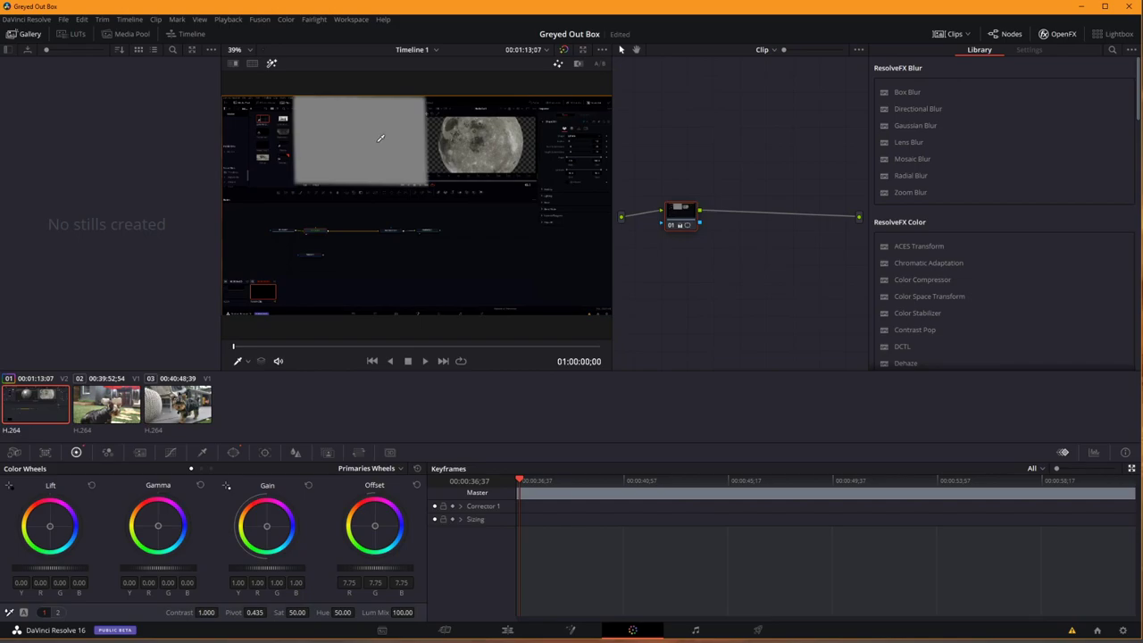
pyautogui.click(271, 64)
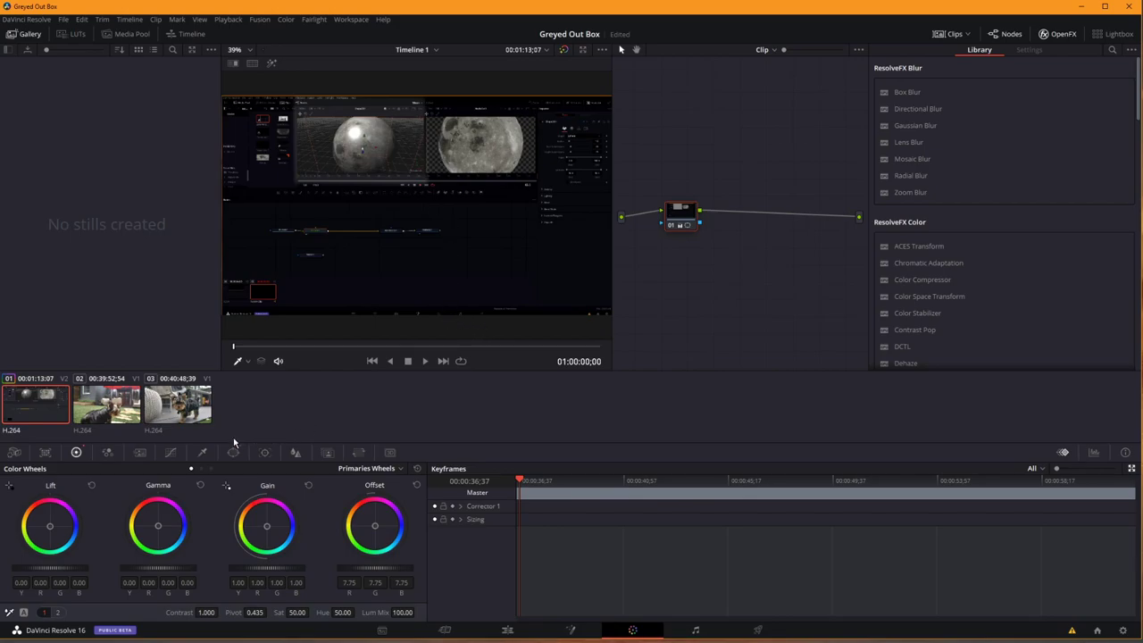
# Expand the Corrector 1 keyframe tracks and enable automatic keyframing for the corrector.
pyautogui.click(461, 506)
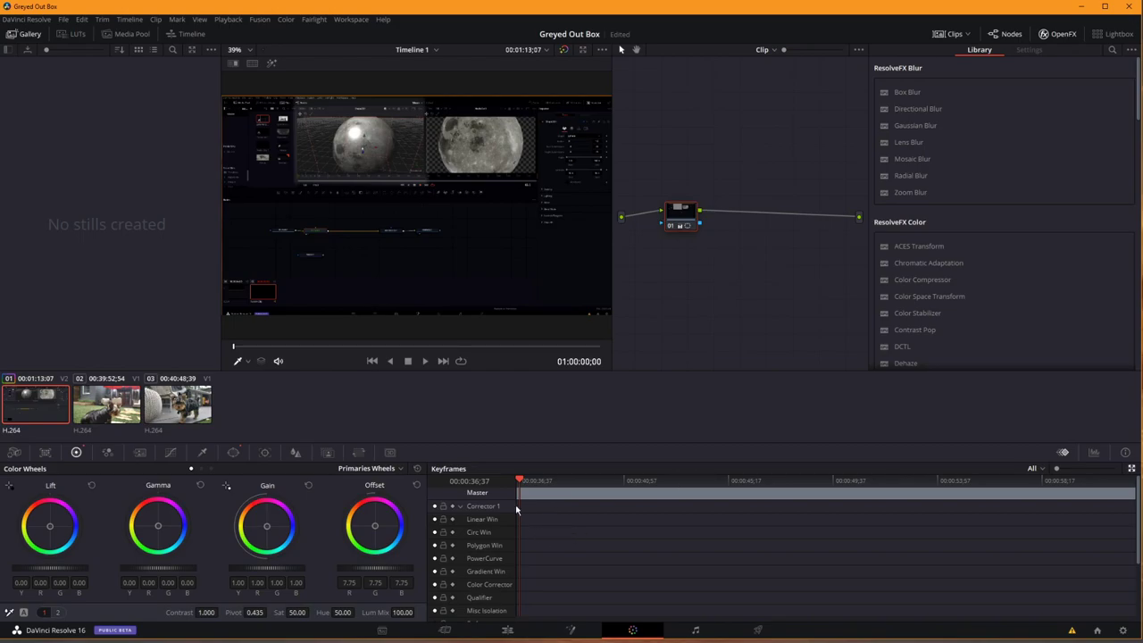
pyautogui.scroll(-1, 500, 521)
pyautogui.scroll(1, 502, 525)
pyautogui.moveTo(666, 227)
pyautogui.mouseDown()
pyautogui.moveTo(672, 155)
pyautogui.moveTo(659, 207)
pyautogui.mouseUp()
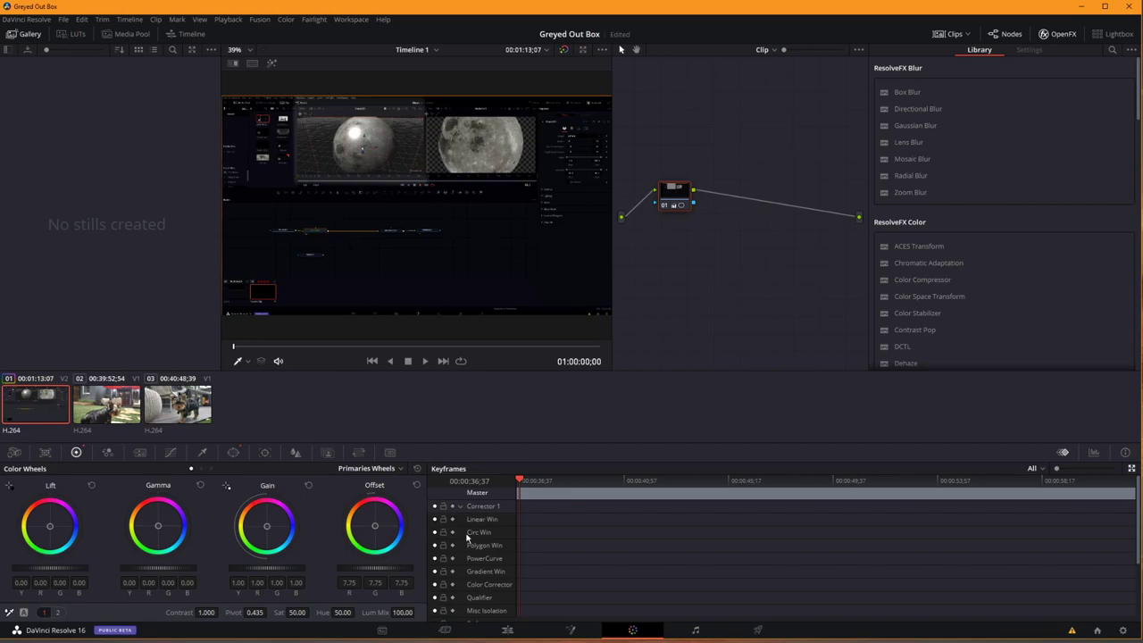
pyautogui.scroll(-3, 473, 544)
pyautogui.scroll(3, 487, 528)
pyautogui.scroll(-3, 487, 576)
pyautogui.scroll(3, 482, 536)
# Keyframe the linear window at the clip's first frame with its four corners stretched out to enclose the whole picture.
pyautogui.click(233, 452)
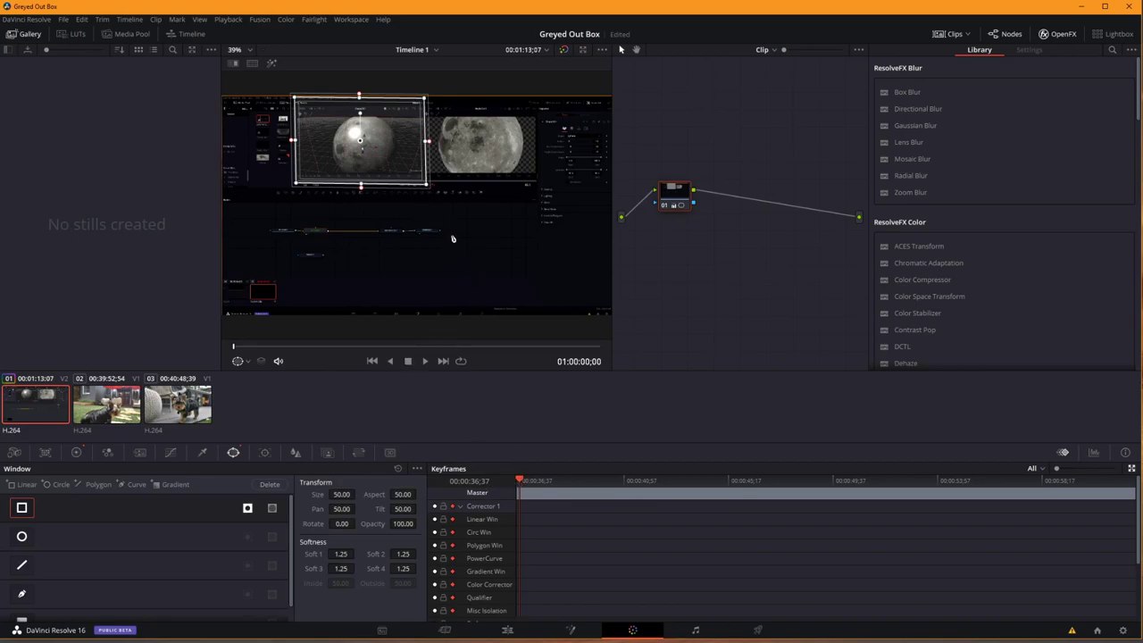
pyautogui.moveTo(428, 185); pyautogui.dragTo(633, 362)
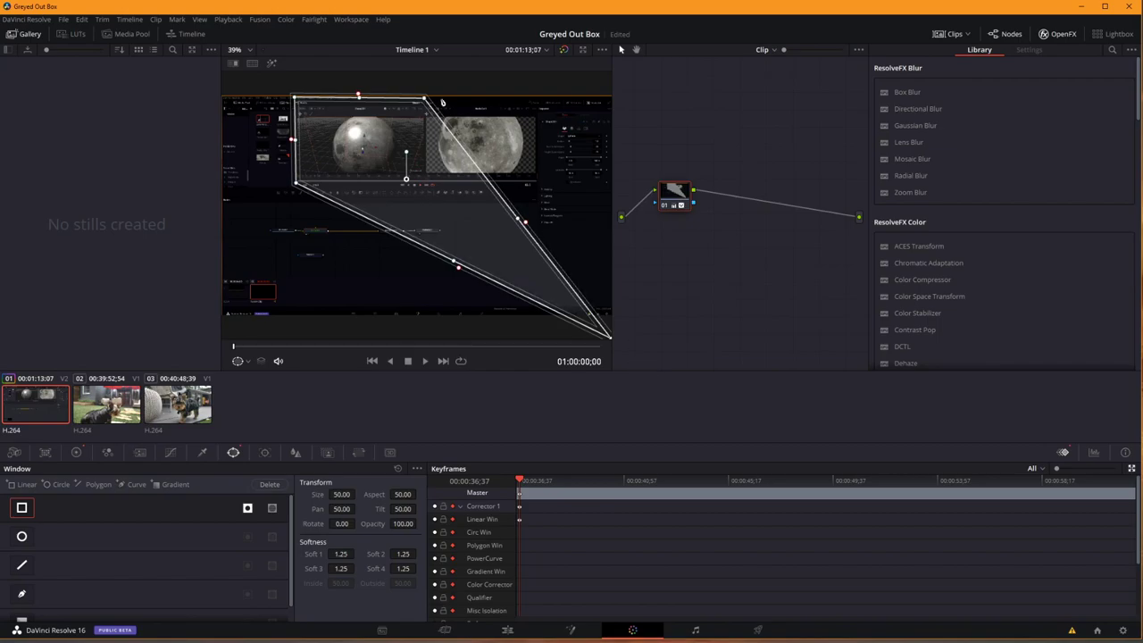
pyautogui.moveTo(426, 99); pyautogui.dragTo(611, 93)
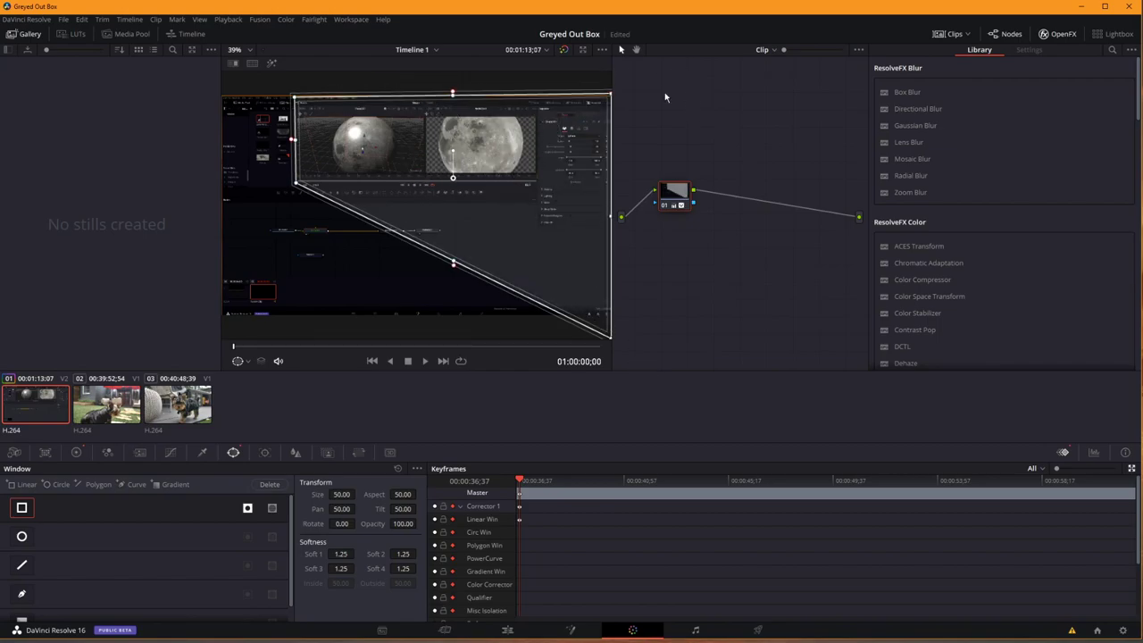
pyautogui.moveTo(295, 96); pyautogui.dragTo(223, 93)
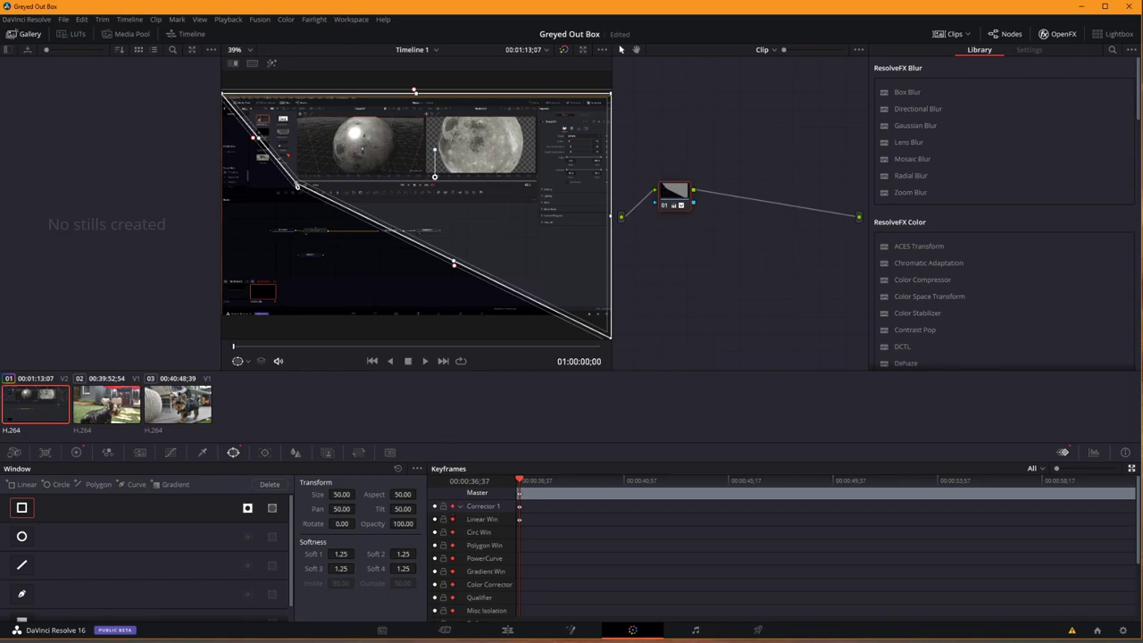
pyautogui.moveTo(297, 186); pyautogui.dragTo(222, 338)
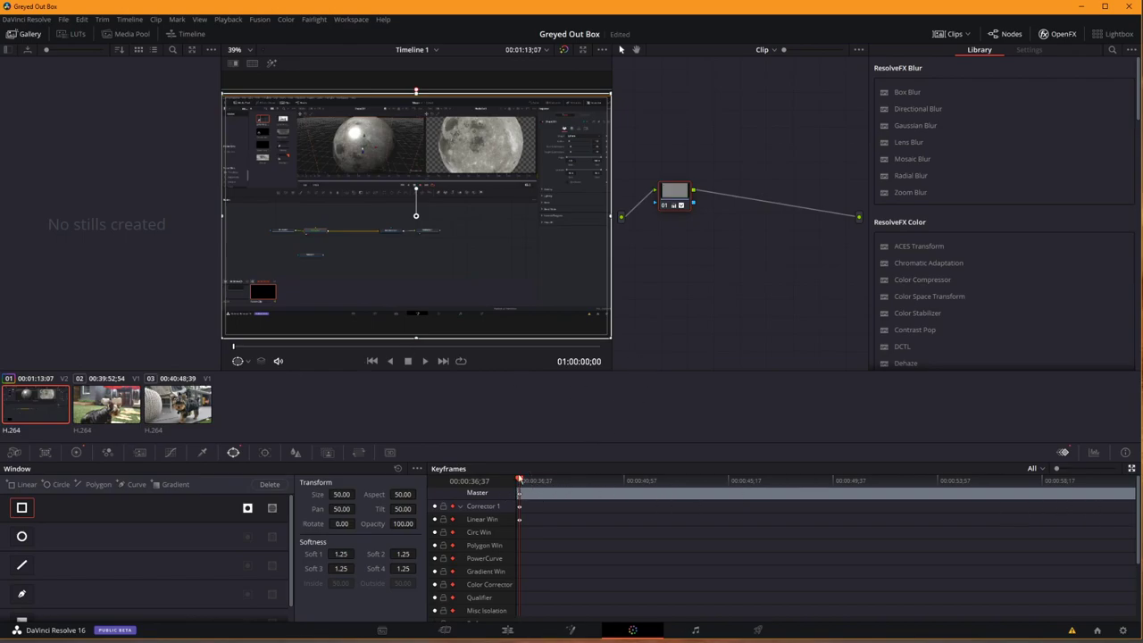
# Keyframe the window at 01:00:04;14 with its corners pulled in around the Shape3D1 moon viewer.
pyautogui.moveTo(520, 483); pyautogui.dragTo(572, 477)
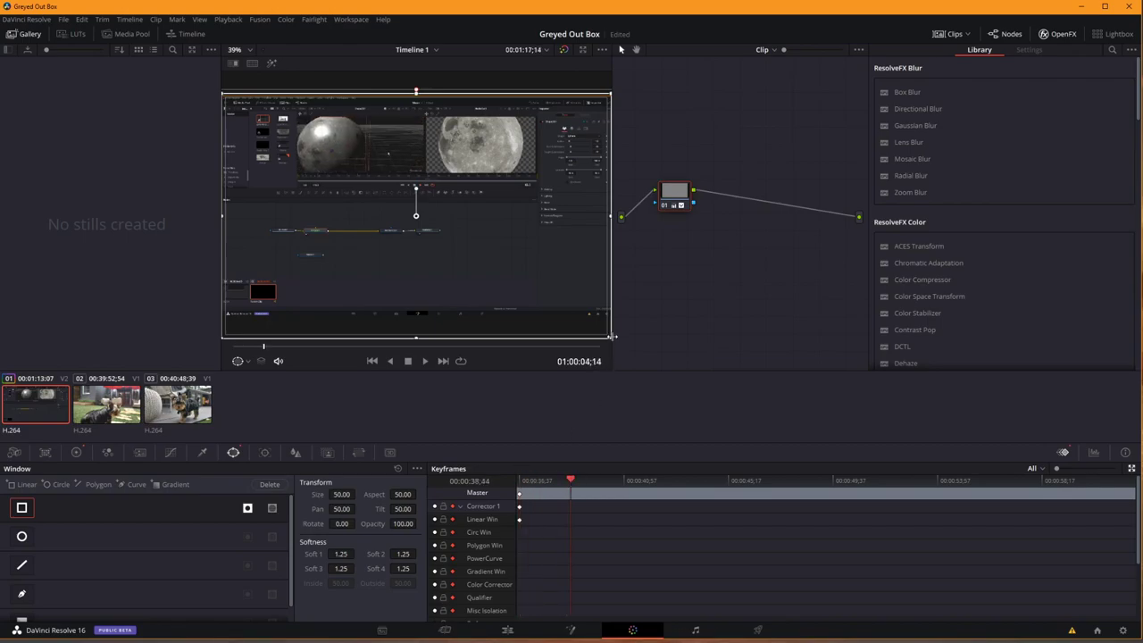
pyautogui.moveTo(611, 339); pyautogui.dragTo(427, 180)
pyautogui.moveTo(606, 94); pyautogui.dragTo(428, 96)
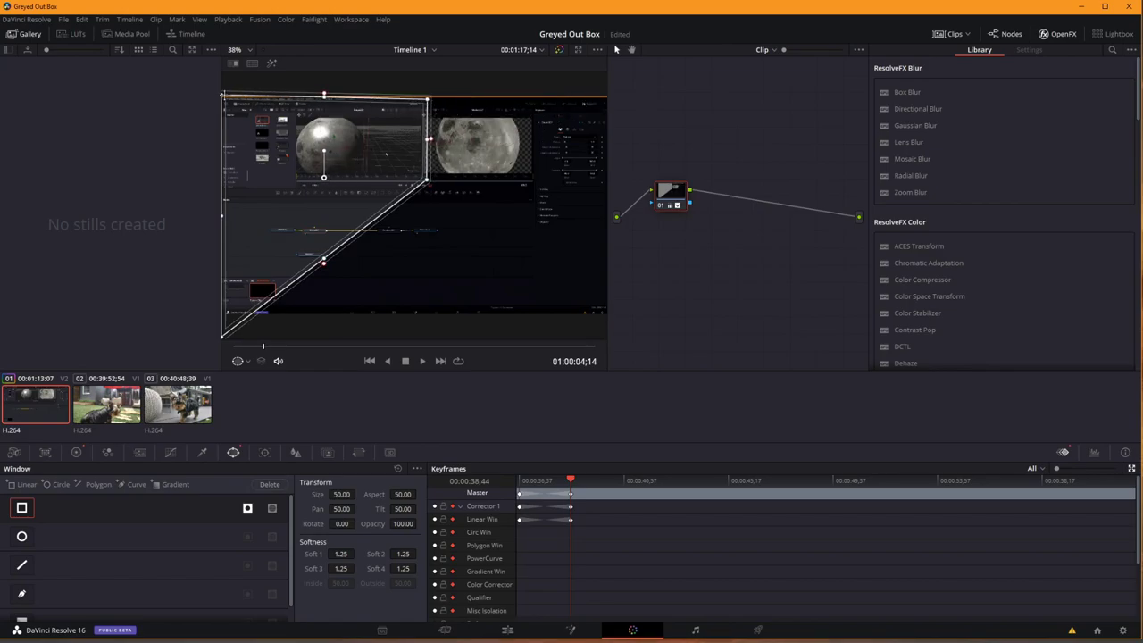
pyautogui.moveTo(225, 95); pyautogui.dragTo(293, 96)
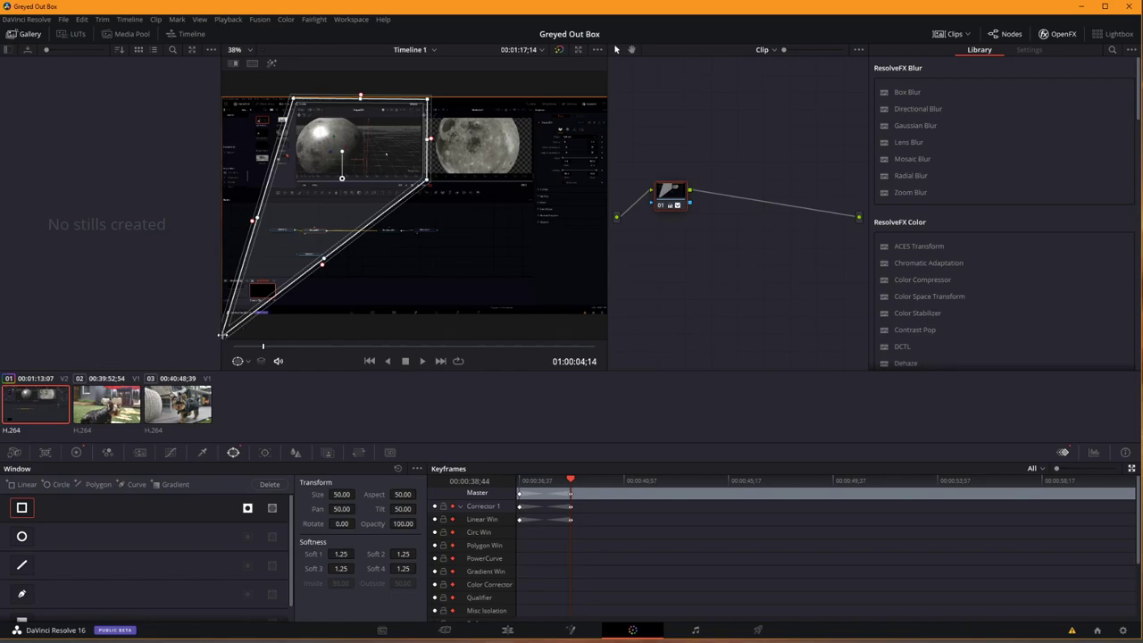
pyautogui.moveTo(220, 338); pyautogui.dragTo(292, 185)
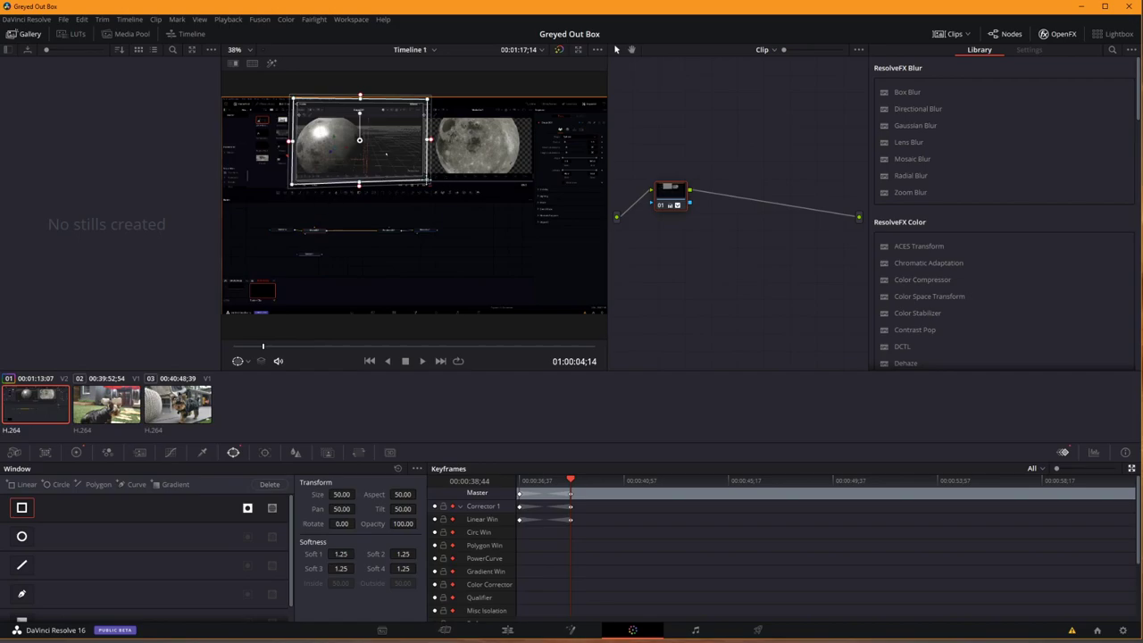
pyautogui.moveTo(427, 180); pyautogui.dragTo(427, 186)
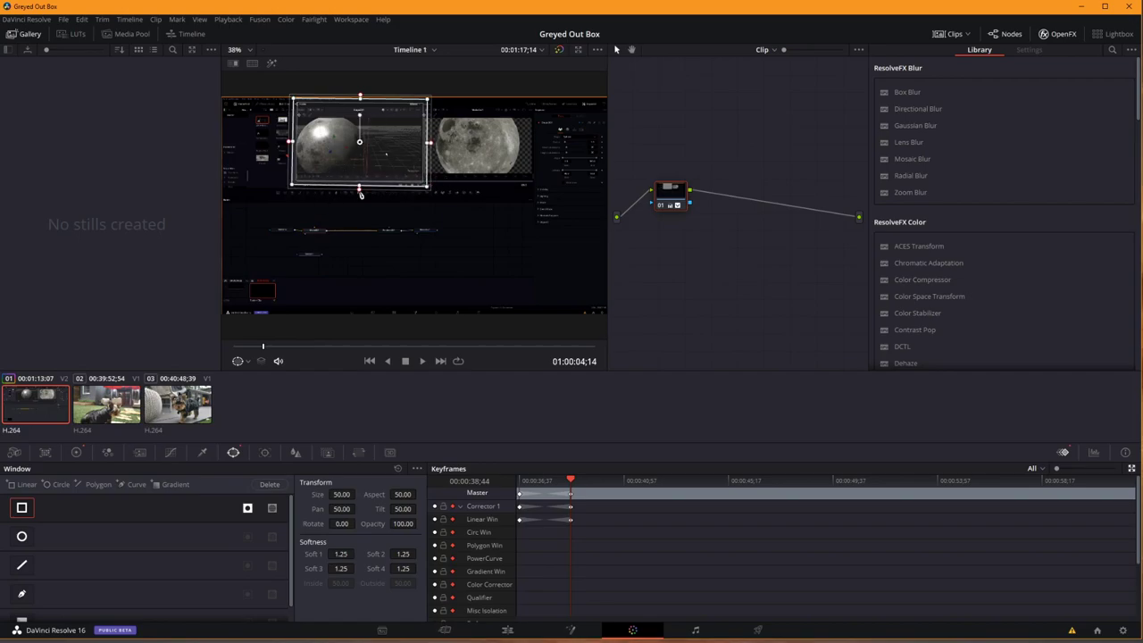
# Play the clip from its first frame to review the animated window, and return the playhead to the start.
pyautogui.moveTo(540, 479); pyautogui.dragTo(455, 484)
pyautogui.press('space')
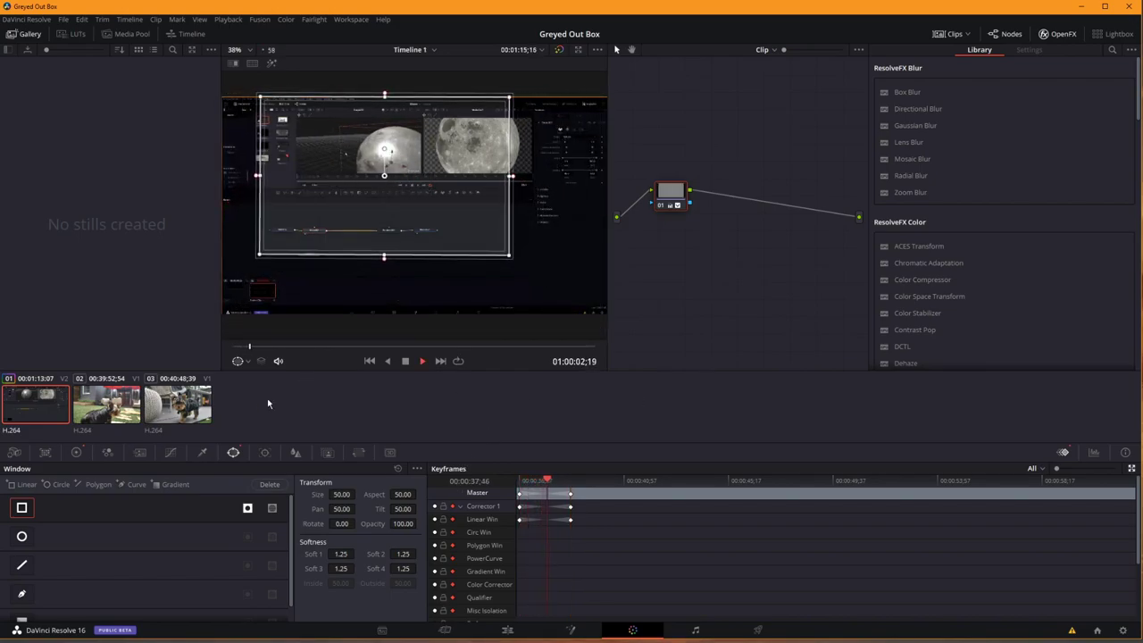
pyautogui.click(77, 454)
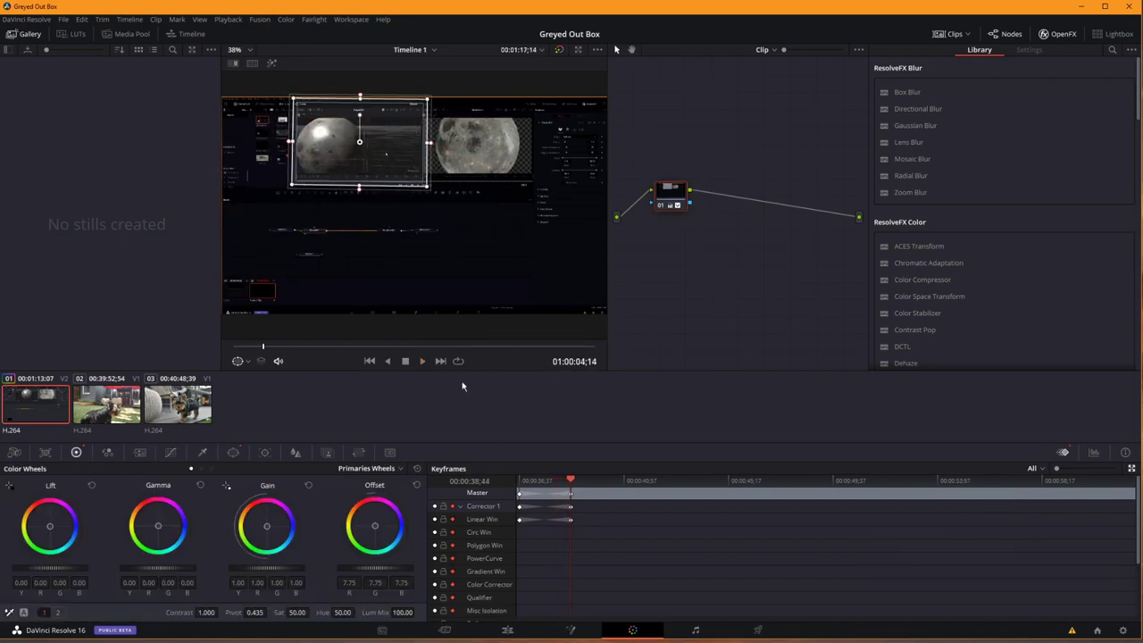
pyautogui.moveTo(571, 480); pyautogui.dragTo(416, 484)
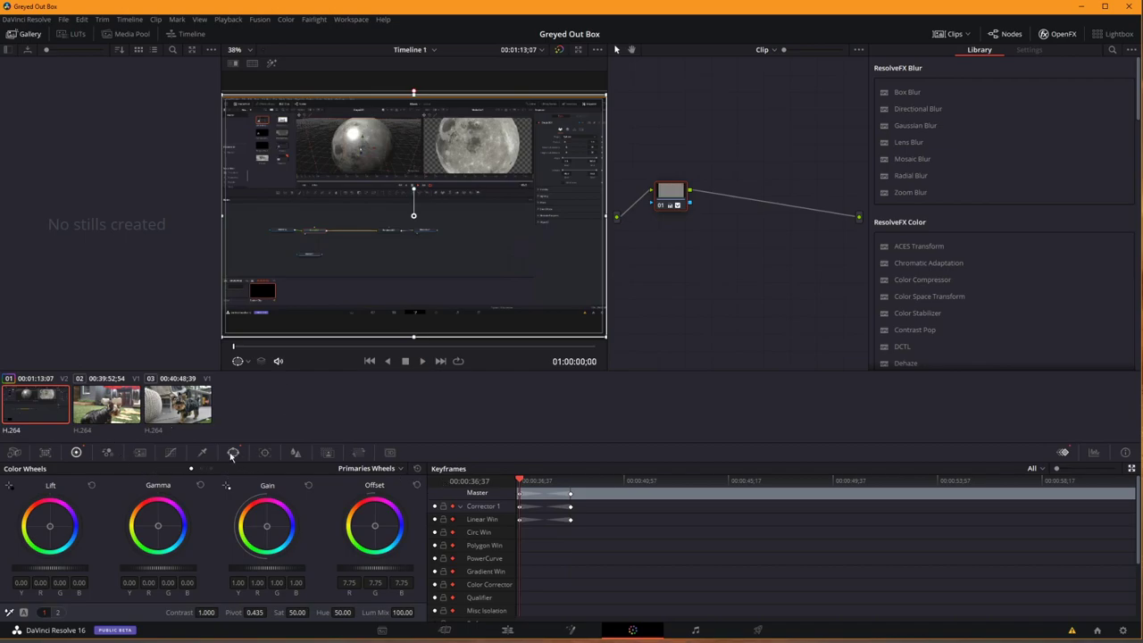
pyautogui.press('space')
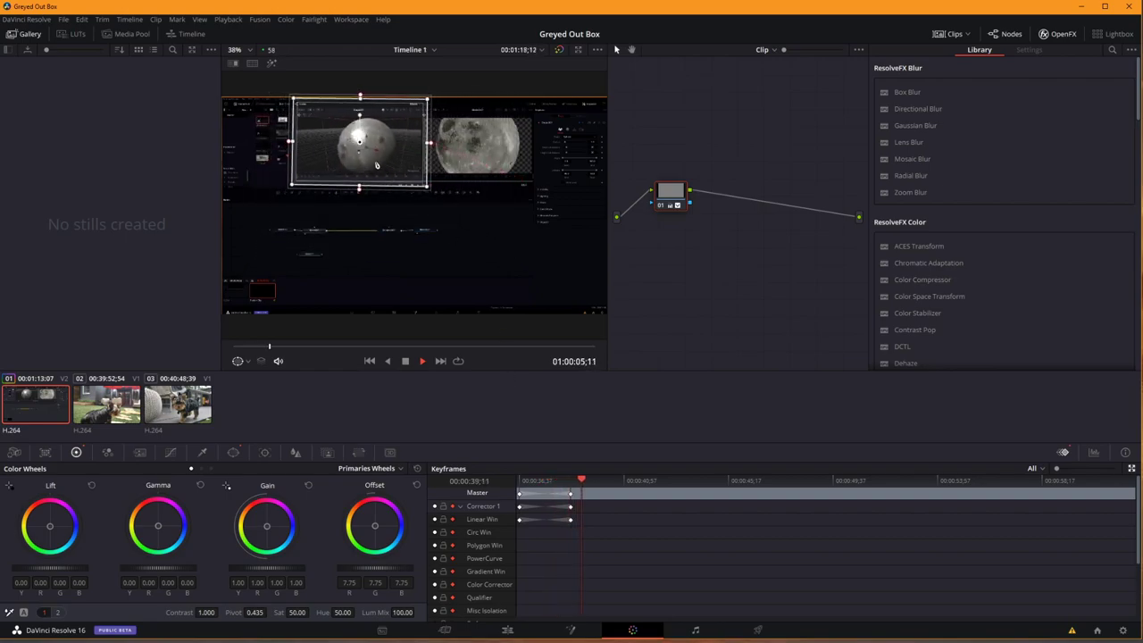
pyautogui.press('space')
pyautogui.moveTo(590, 481); pyautogui.dragTo(426, 485)
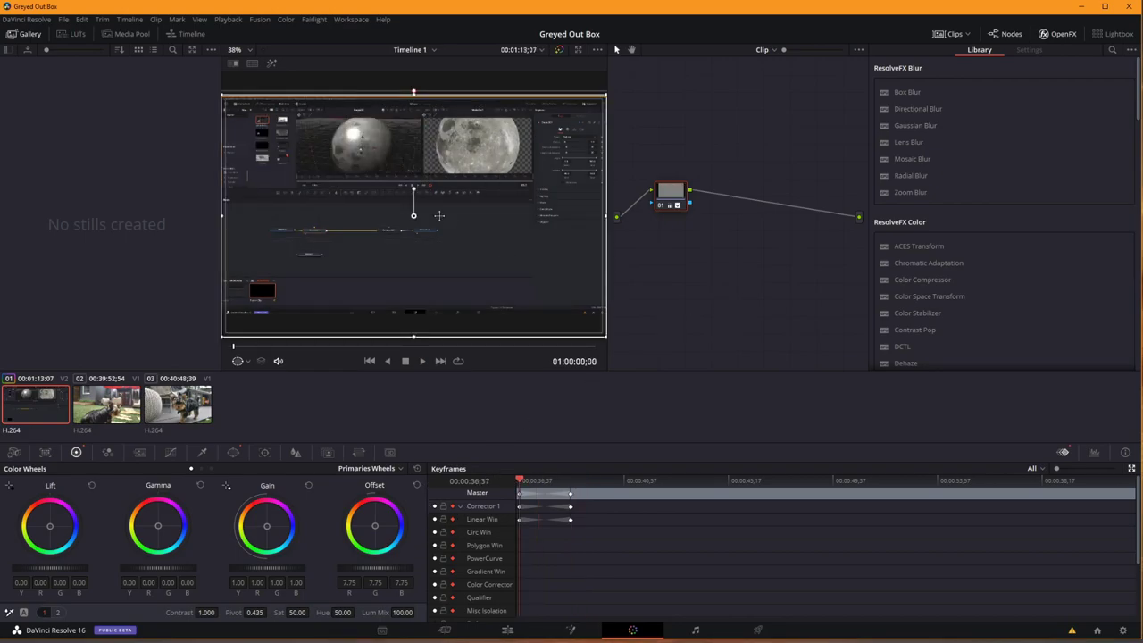
# Switch to the Edit page and play the timeline to review the finished darkening effect.
pyautogui.scroll(-5, 474, 545)
pyautogui.click(508, 630)
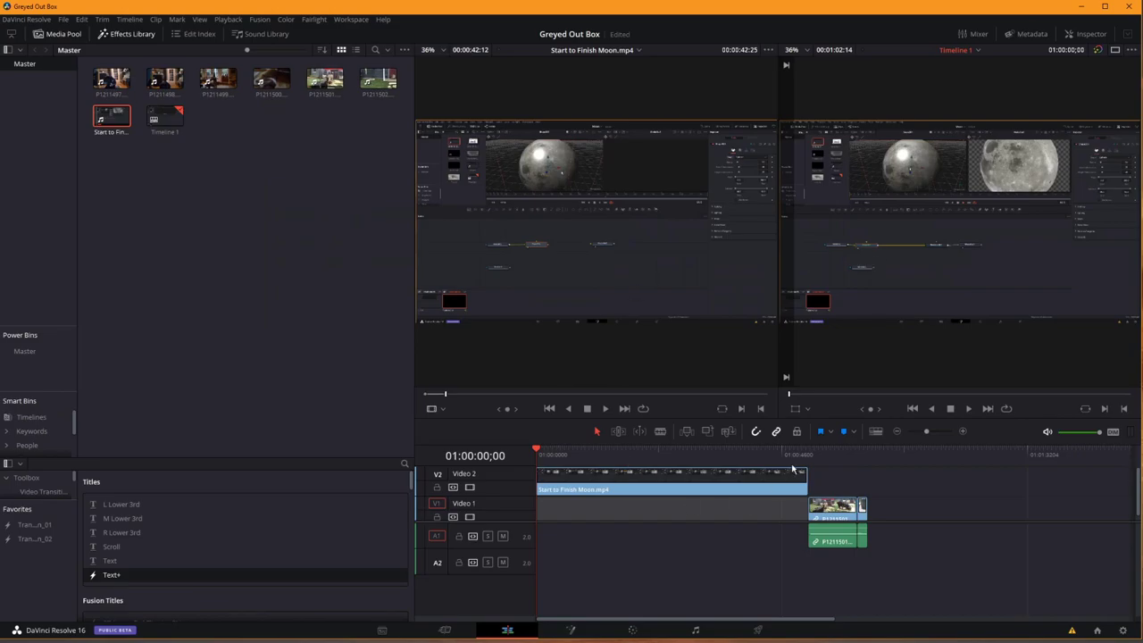
pyautogui.press('space')
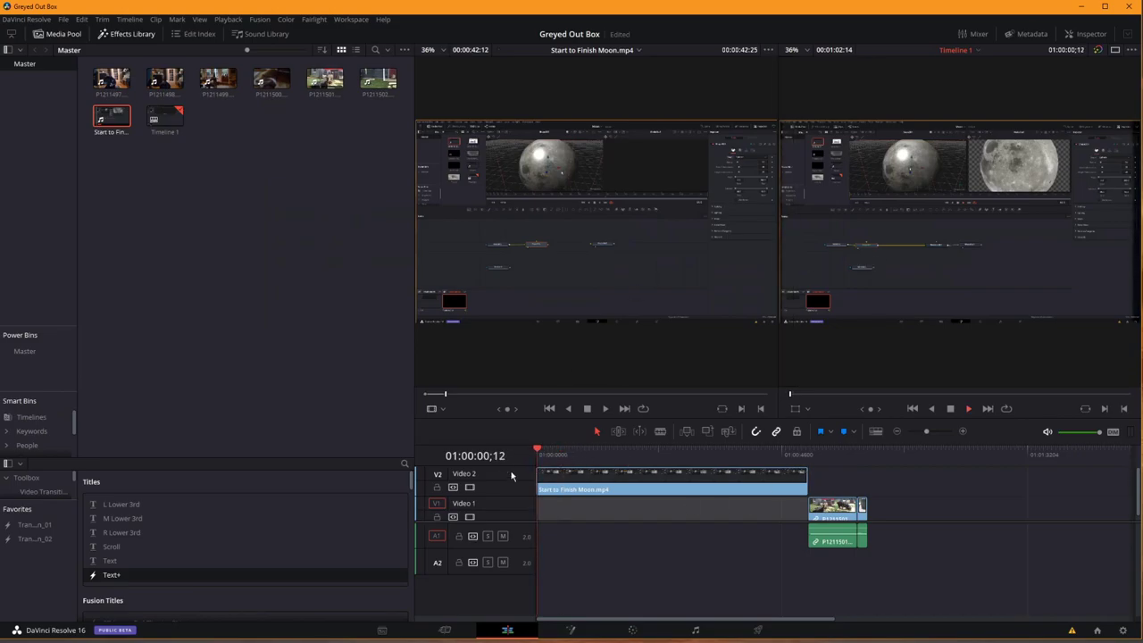
pyautogui.press('space')
pyautogui.press('space')
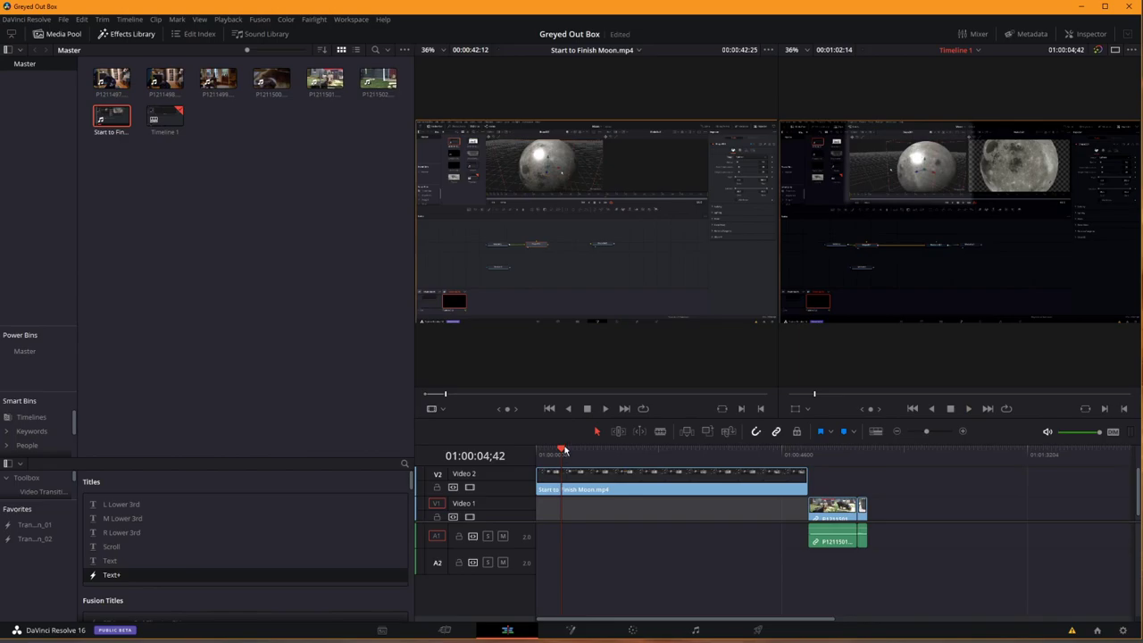
# Keyframe the moon clip's zoom and position at its first frame, and at 01:00:04;41 set zoom to 2.020 and position to 480, -612.
pyautogui.press('Home')
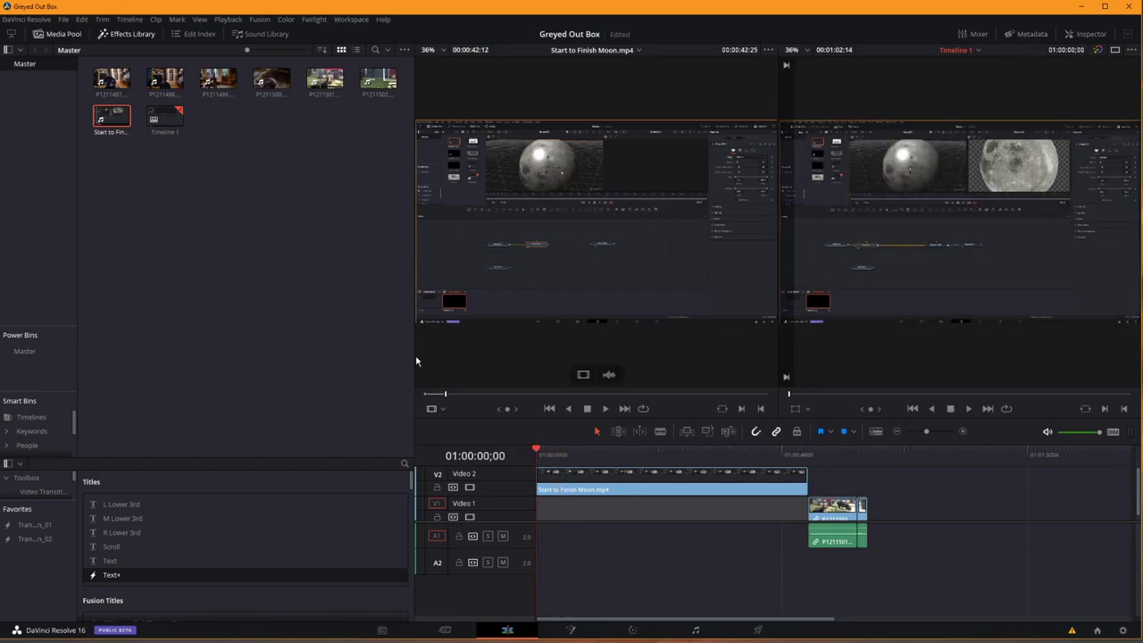
pyautogui.moveTo(415, 354); pyautogui.dragTo(213, 349)
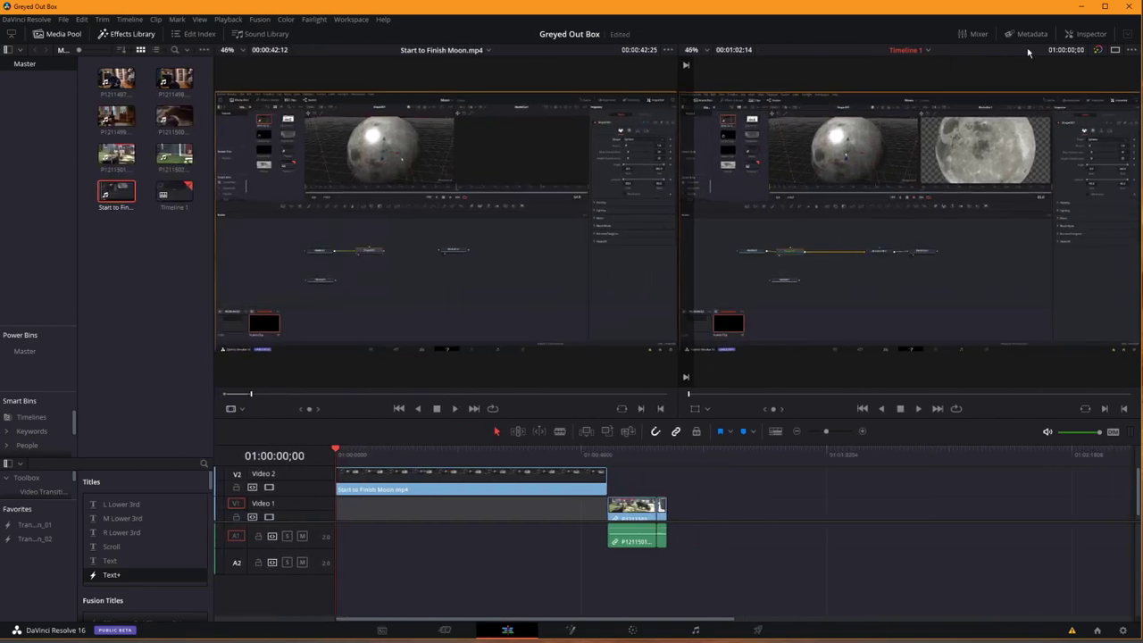
pyautogui.click(1085, 34)
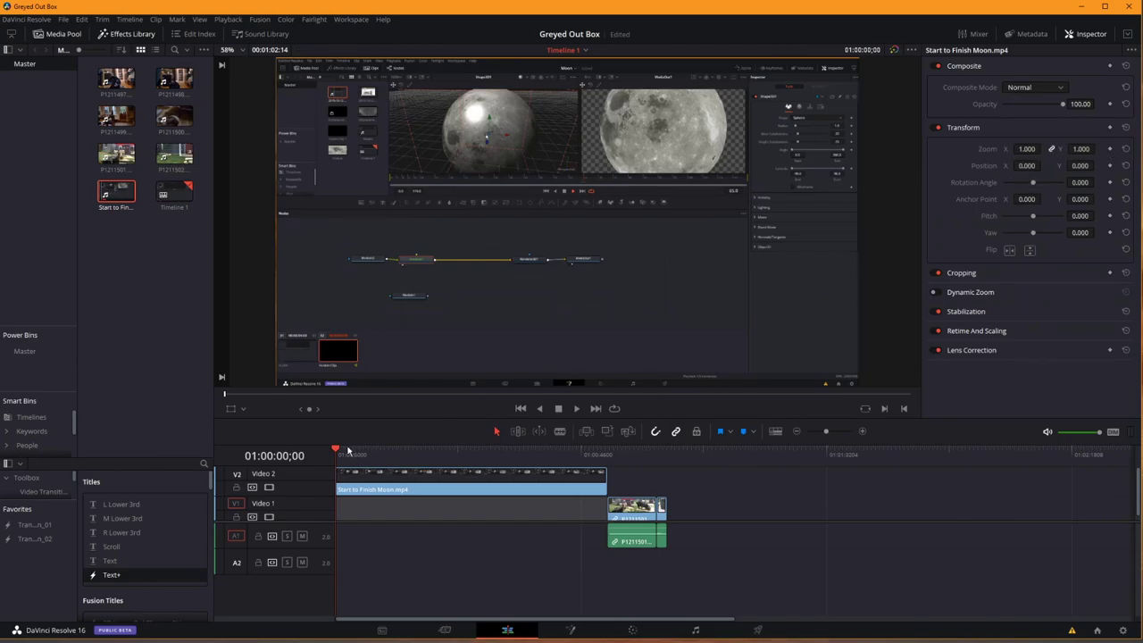
pyautogui.click(1109, 149)
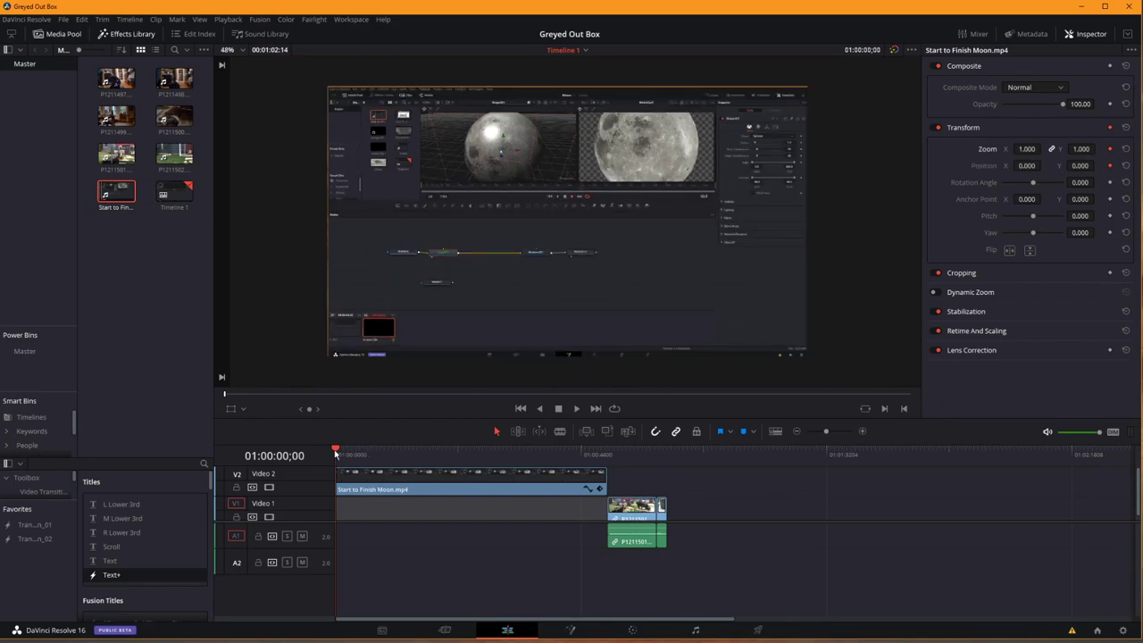
pyautogui.moveTo(340, 456); pyautogui.dragTo(361, 459)
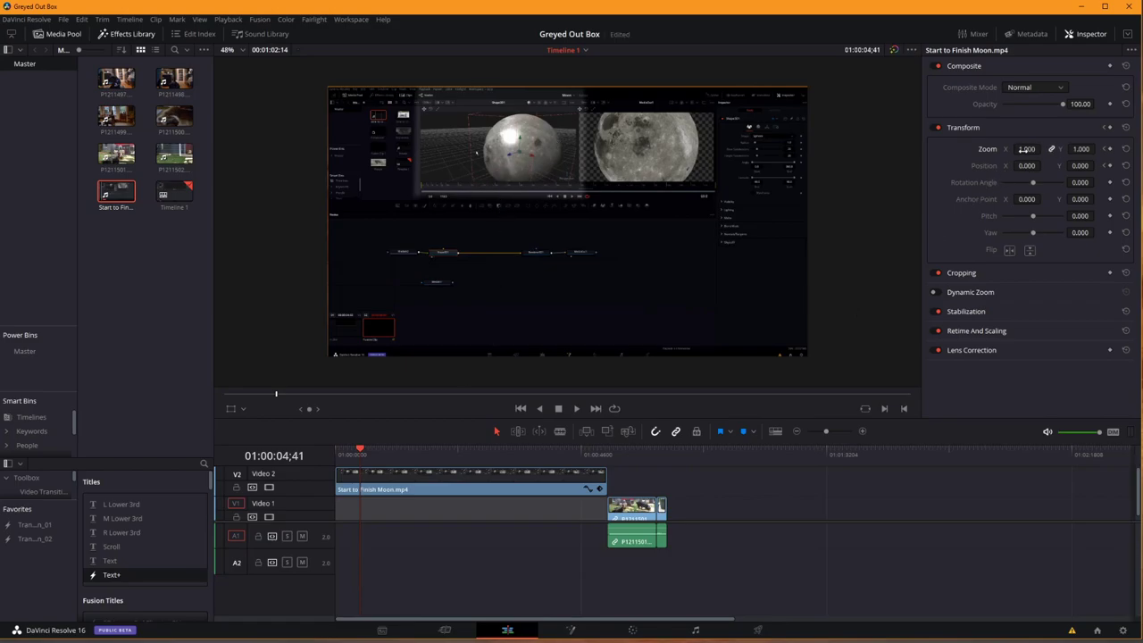
pyautogui.moveTo(1027, 148); pyautogui.dragTo(784, 277)
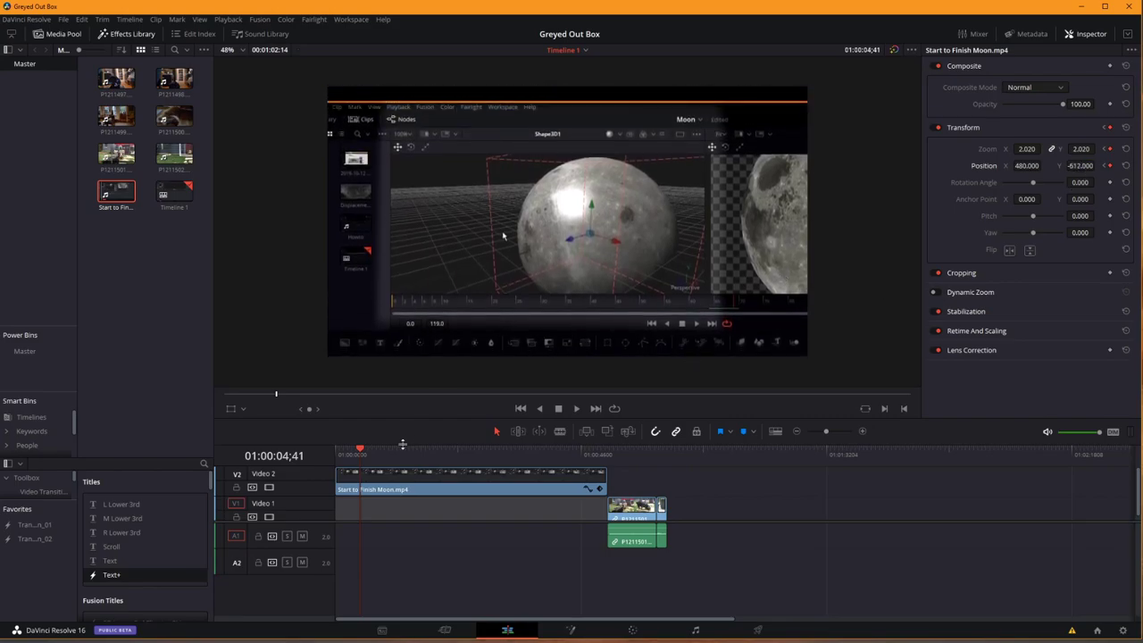
# Play the timeline from the start to review the zoom-in combined with the darkening, running on to 01:00:10;52.
pyautogui.click(522, 410)
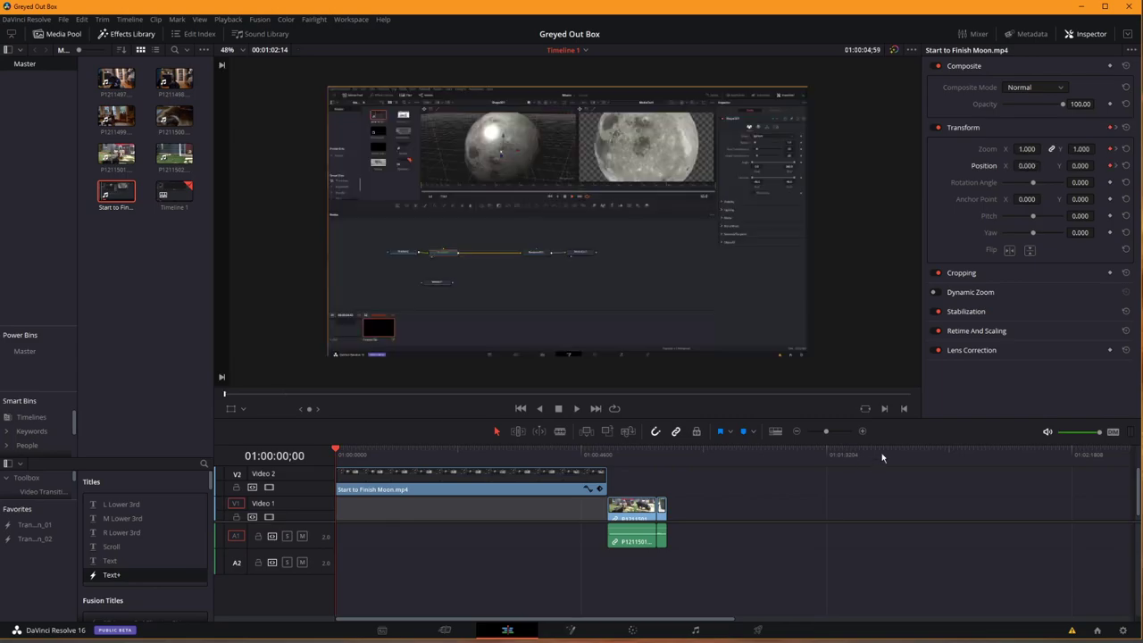
pyautogui.press('space')
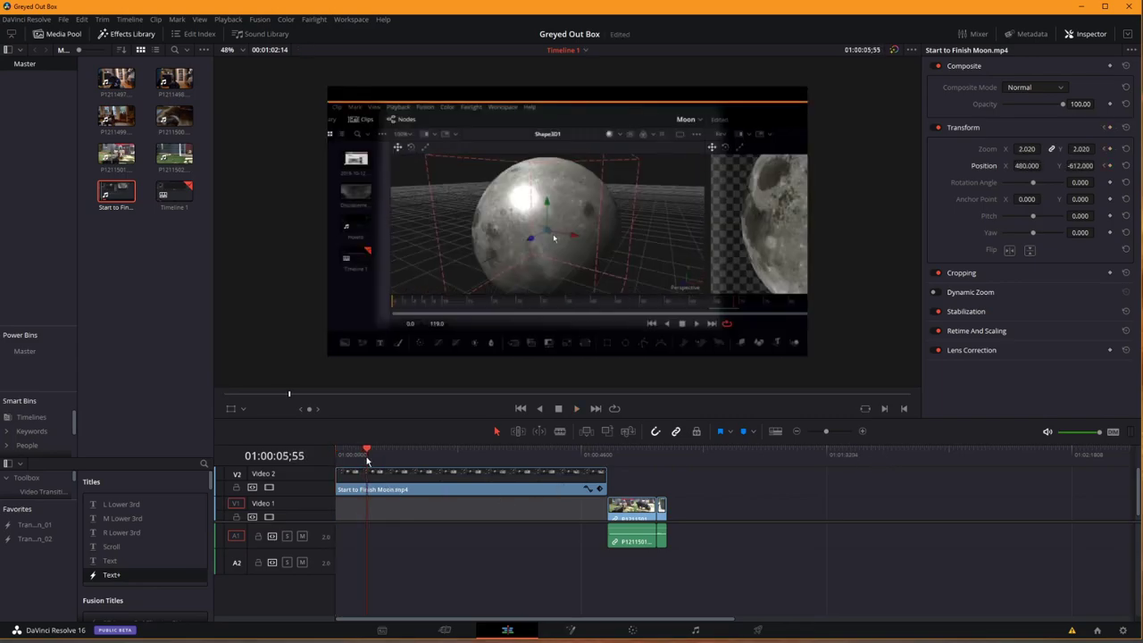
pyautogui.moveTo(367, 458); pyautogui.dragTo(261, 454)
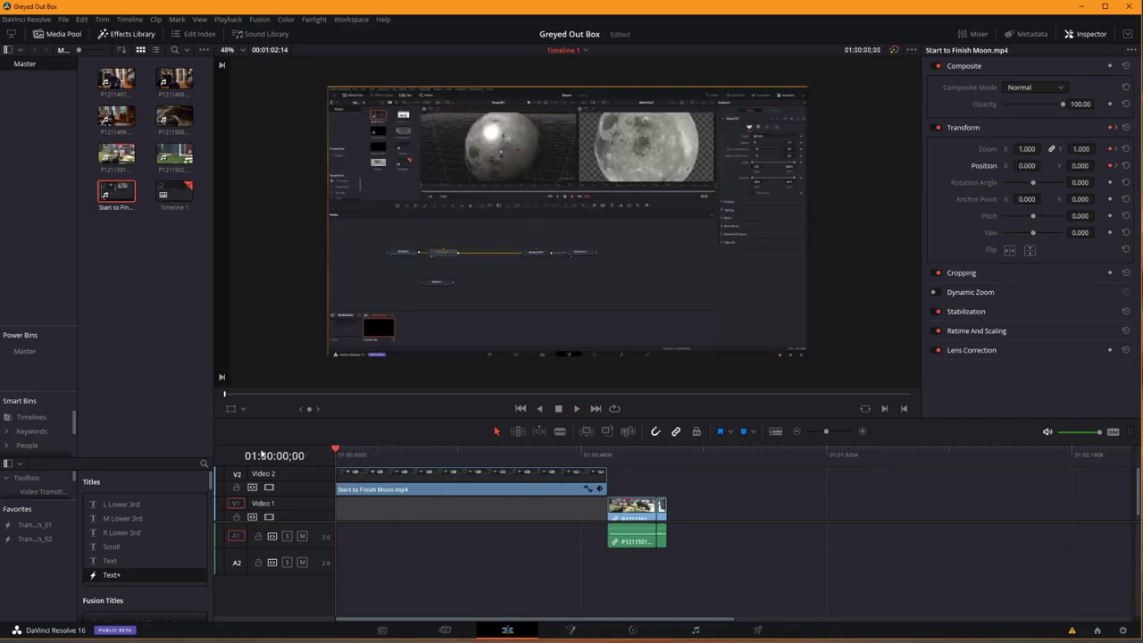
pyautogui.press('space')
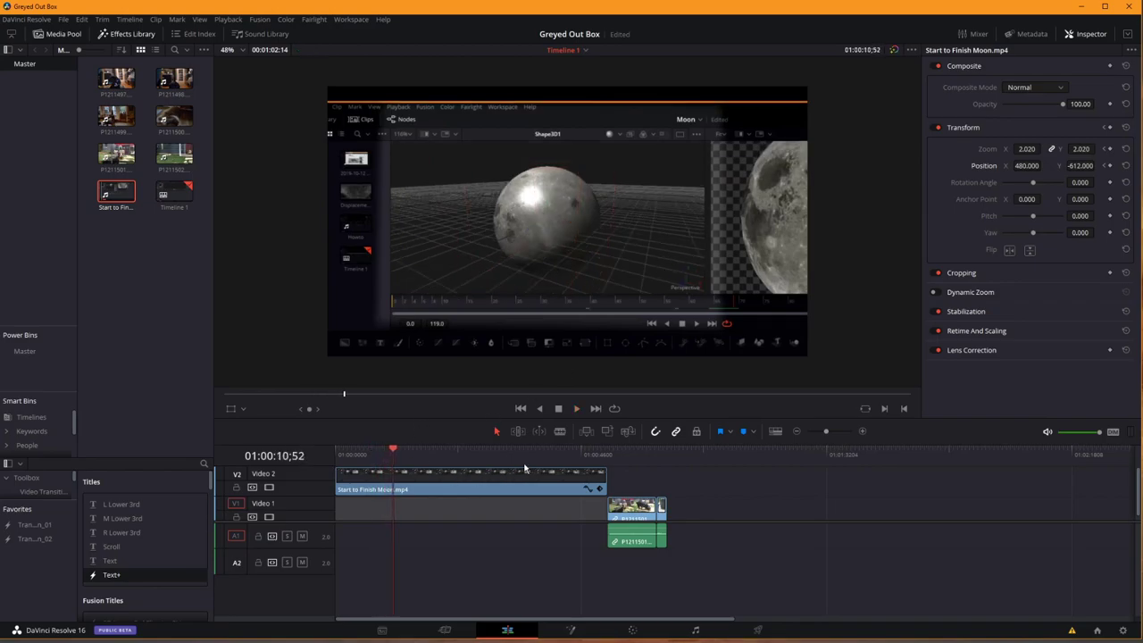
# Keyframe the clip's current zoom and position at 01:00:10;52 to hold the zoomed-in framing until that point.
pyautogui.click(1110, 148)
pyautogui.click(1111, 165)
pyautogui.press('space')
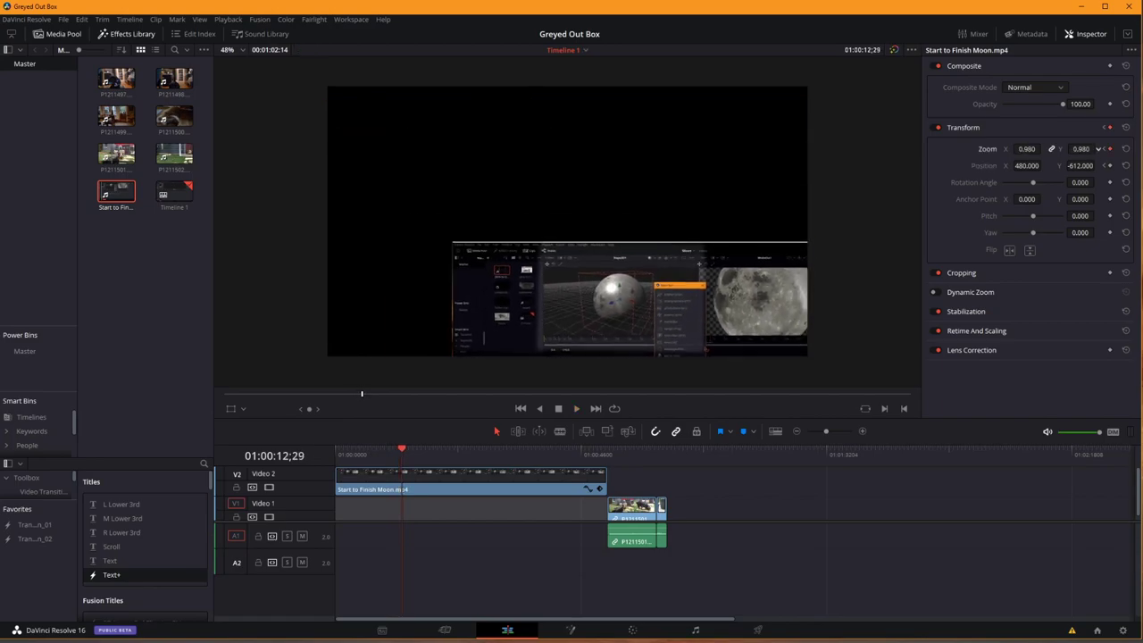
# Keyframe the clip back to full frame at 01:00:12;29 with zoom 1.000 and position X and Y at 0.
pyautogui.moveTo(1097, 148); pyautogui.dragTo(1108, 148)
pyautogui.doubleClick(1084, 149)
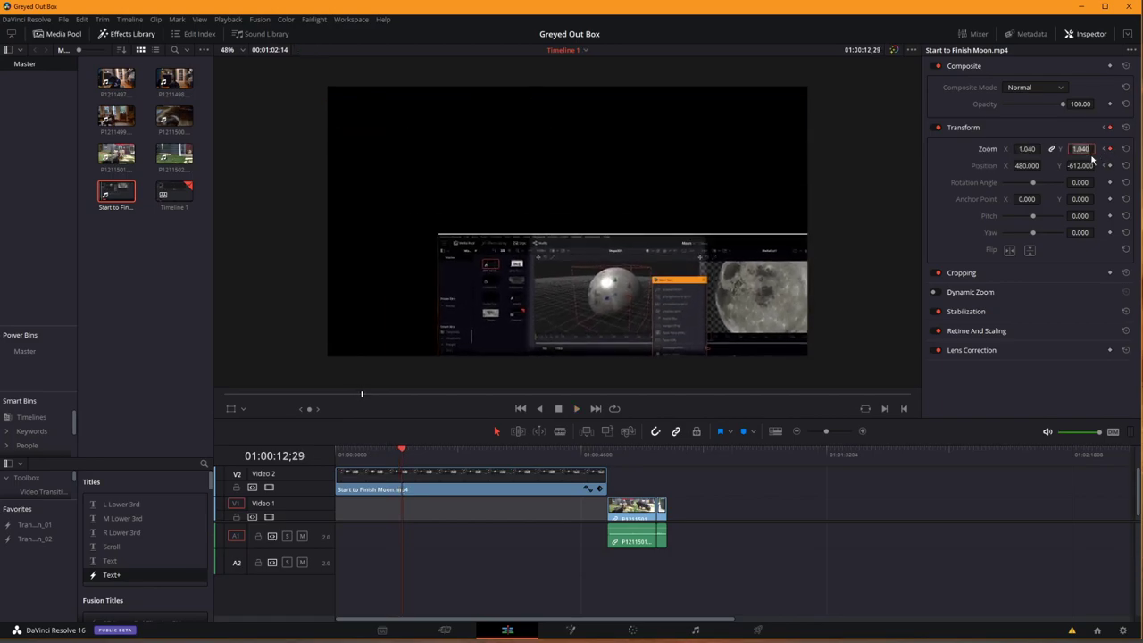
pyautogui.write('1')
pyautogui.press('Return')
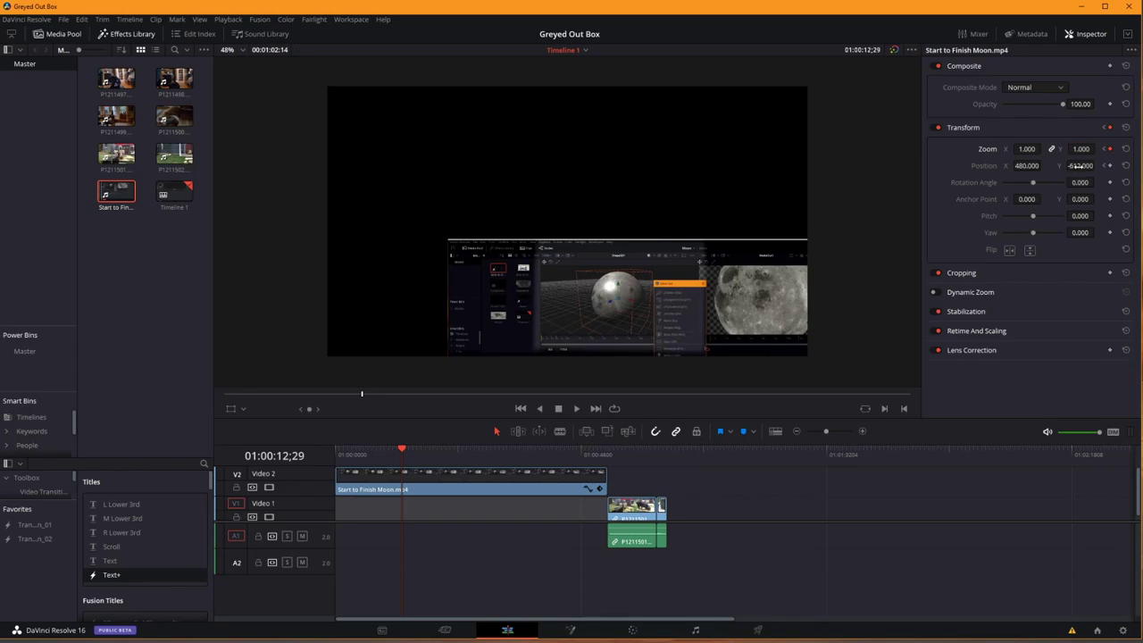
pyautogui.click(1078, 165)
pyautogui.write('0')
pyautogui.click(1021, 165)
pyautogui.write('0')
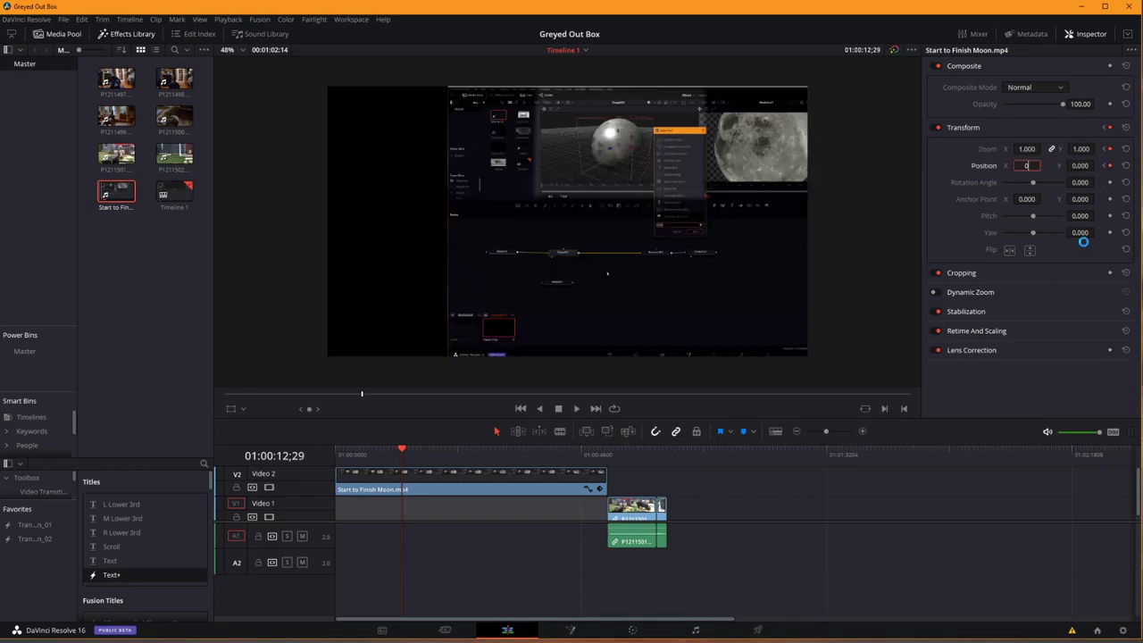
pyautogui.press('Return')
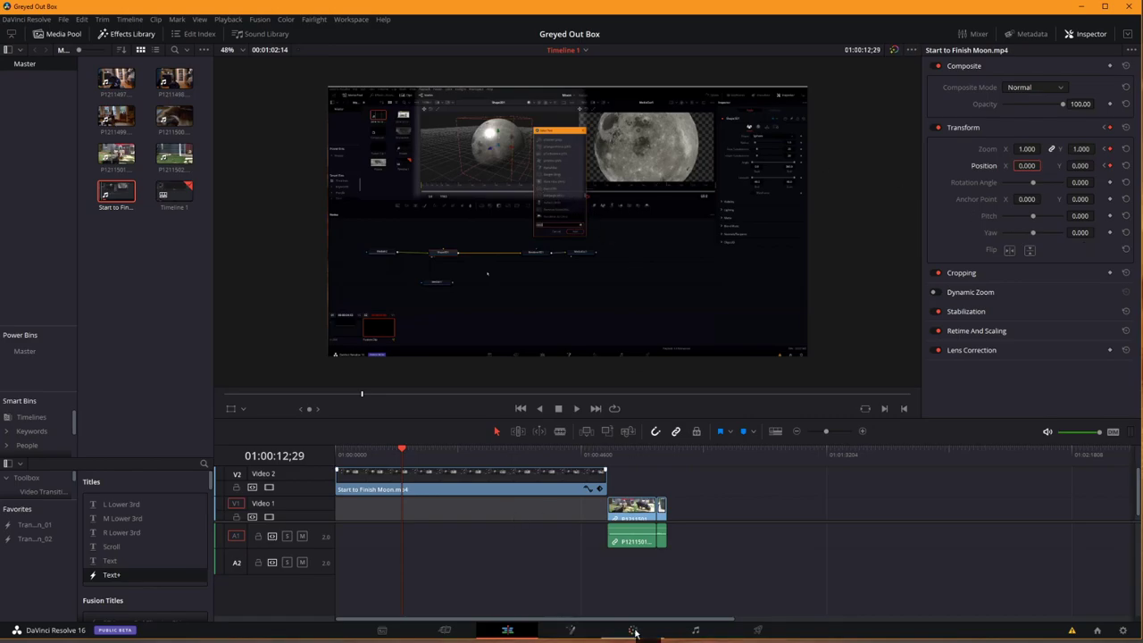
# Return the playhead to the zoom keyframe at 01:00:10;52 and bring up the clip's Corrector 1 keyframe tracks on the Color page.
pyautogui.click(1105, 150)
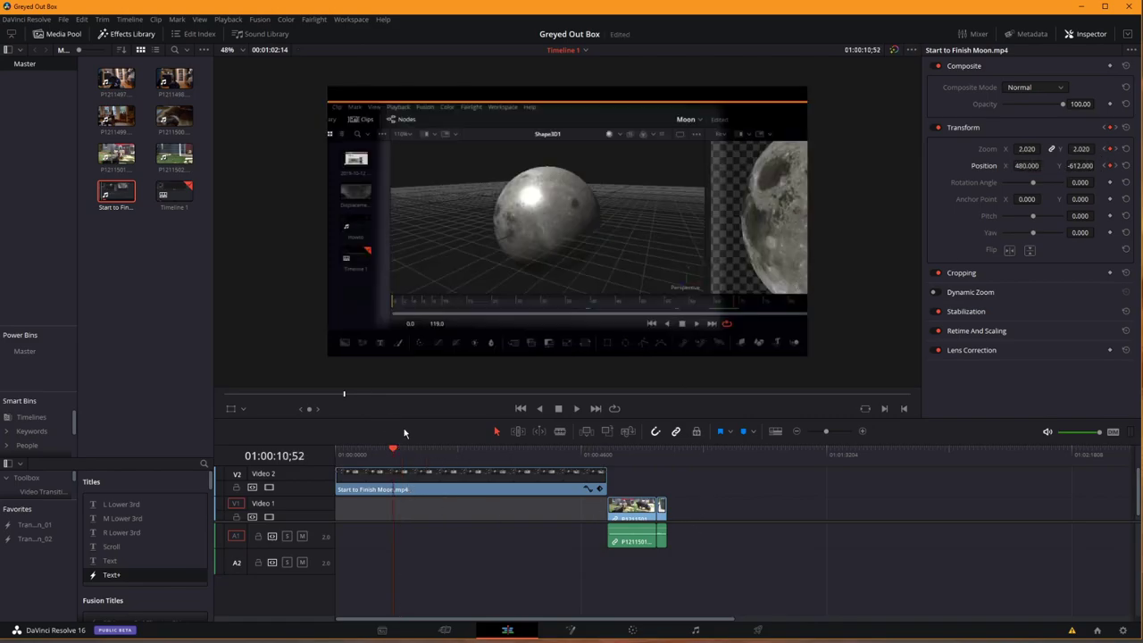
pyautogui.click(635, 630)
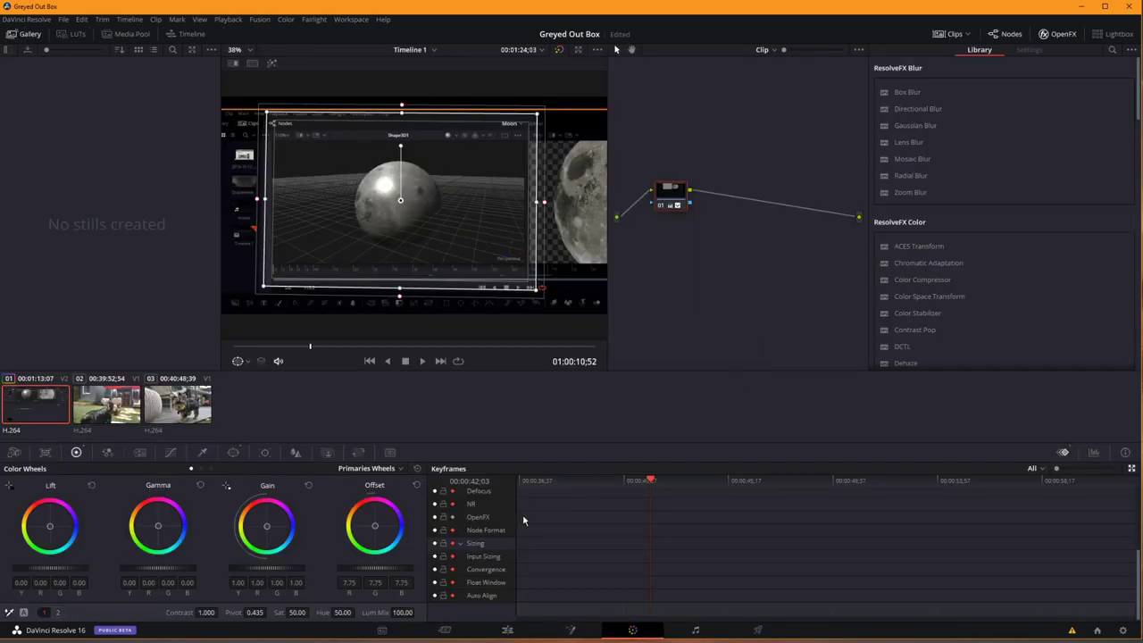
pyautogui.scroll(2, 569, 566)
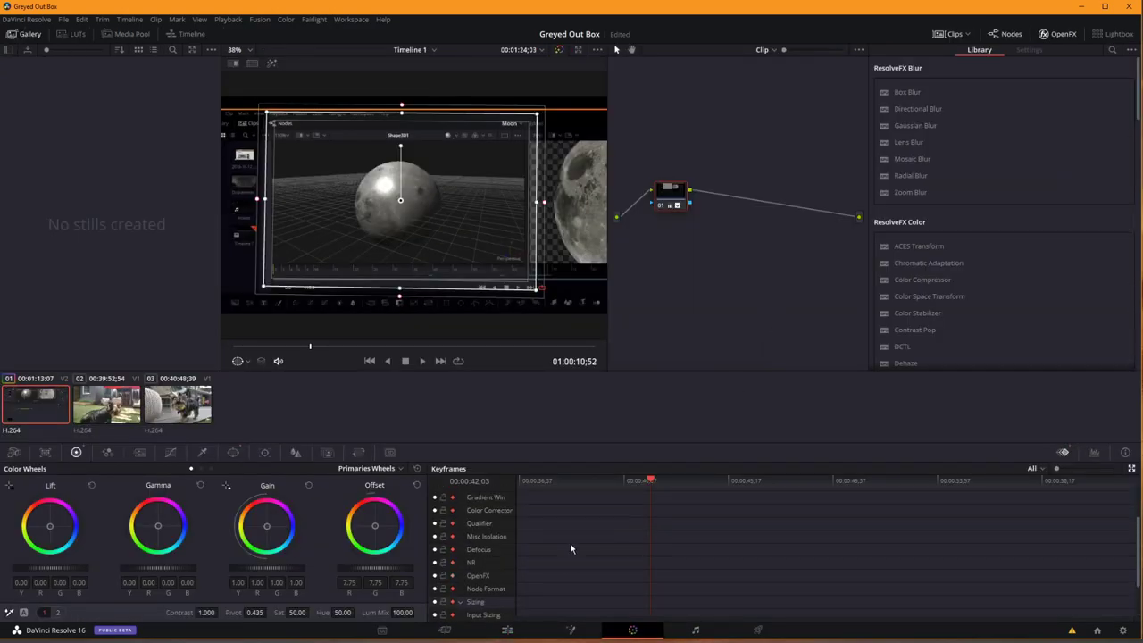
pyautogui.scroll(-2, 572, 550)
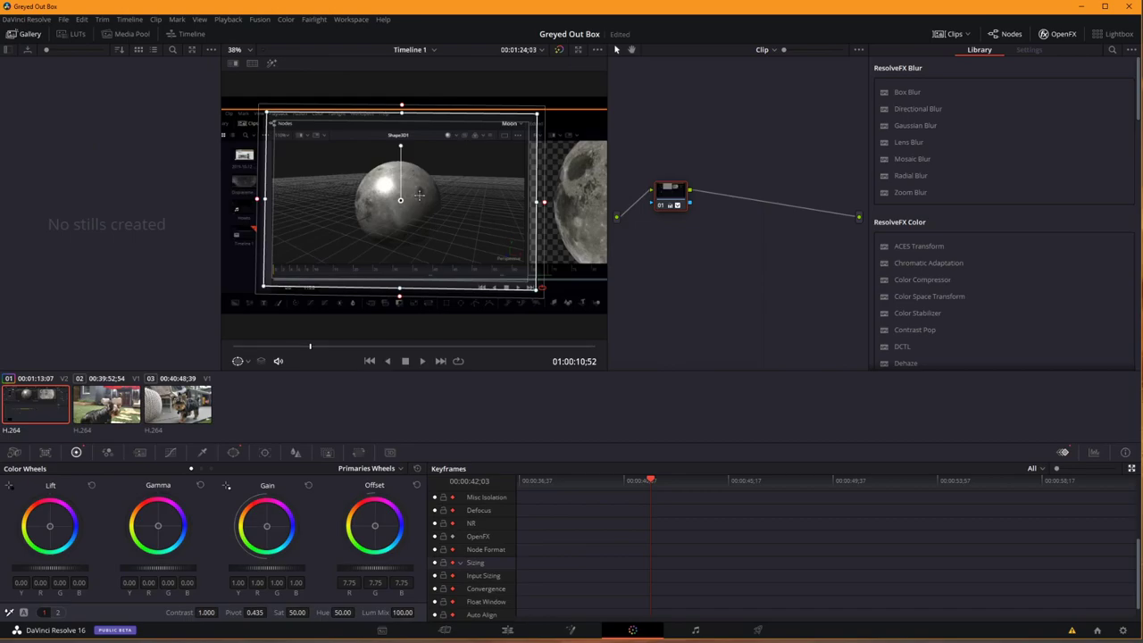
pyautogui.scroll(4, 482, 549)
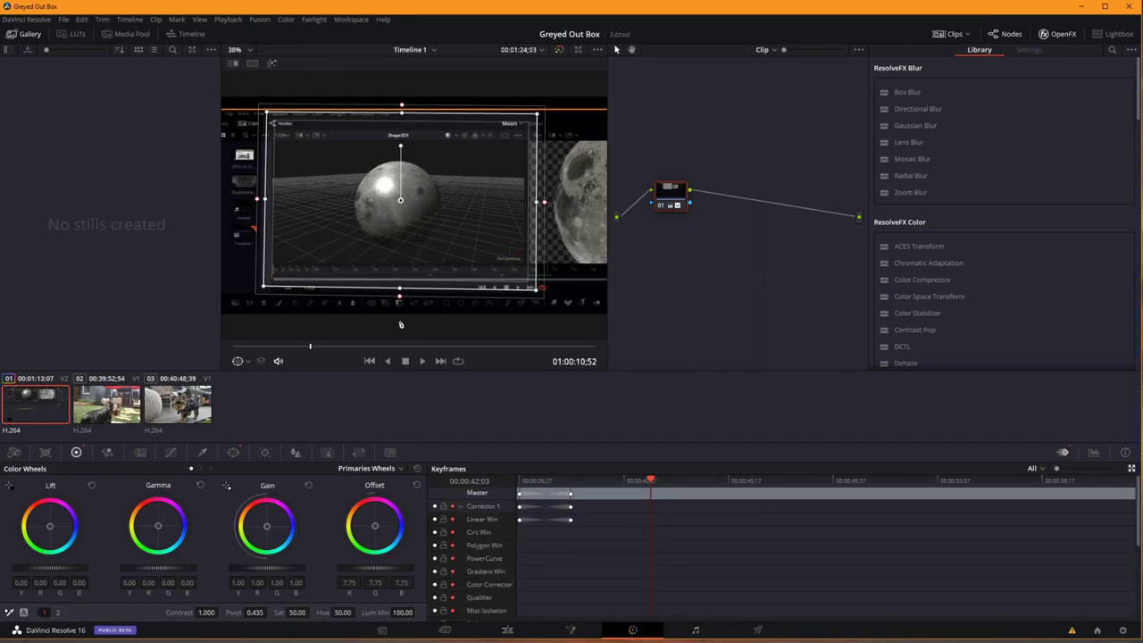
# Keyframe the Color Corrector's Offset at its dark value of 7.75 at 01:00:10;52, and raise it to 25.05 at 01:00:13;08.
pyautogui.click(374, 568)
pyautogui.moveTo(650, 481); pyautogui.dragTo(677, 480)
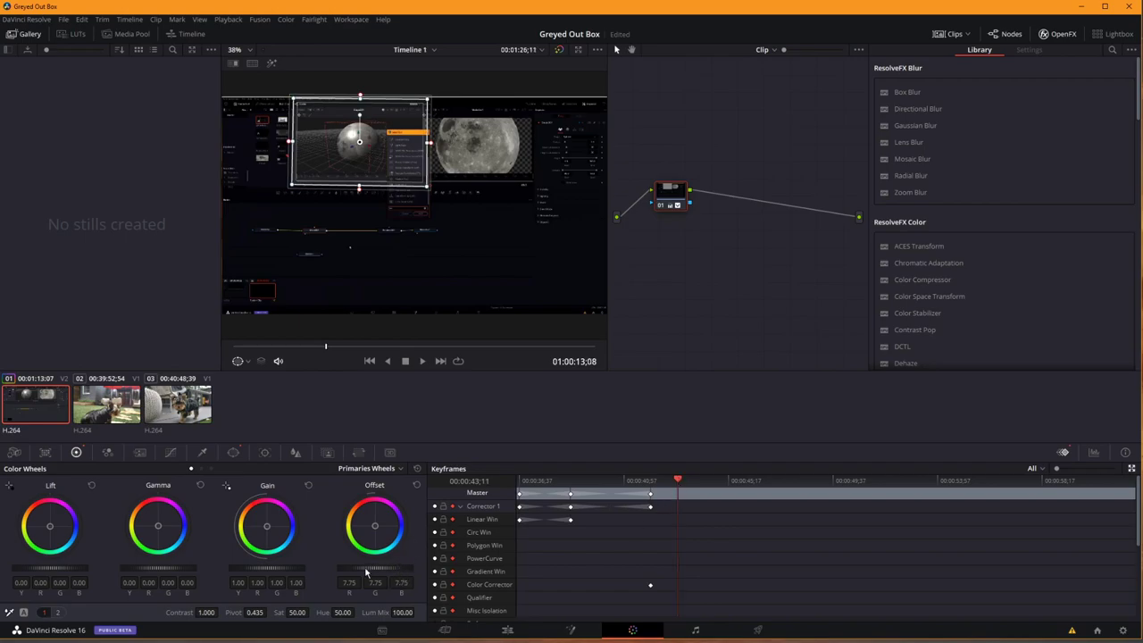
pyautogui.moveTo(365, 573); pyautogui.dragTo(420, 573)
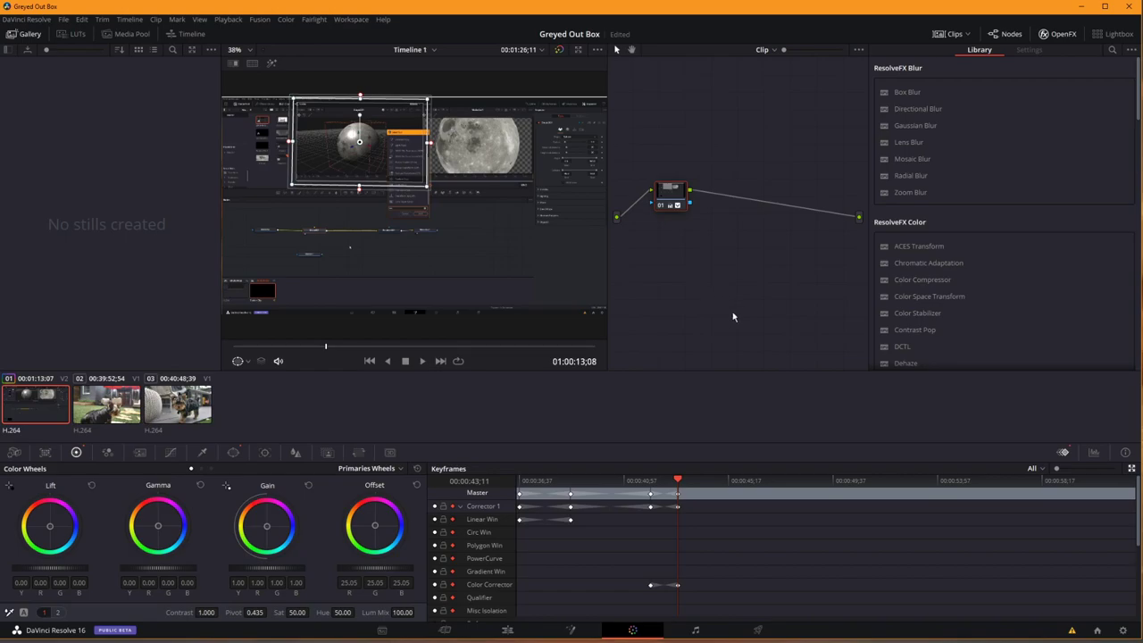
# Play the clip from its first frame on the Color page to review the animated window, zoom and brightness fade.
pyautogui.moveTo(678, 480); pyautogui.dragTo(385, 492)
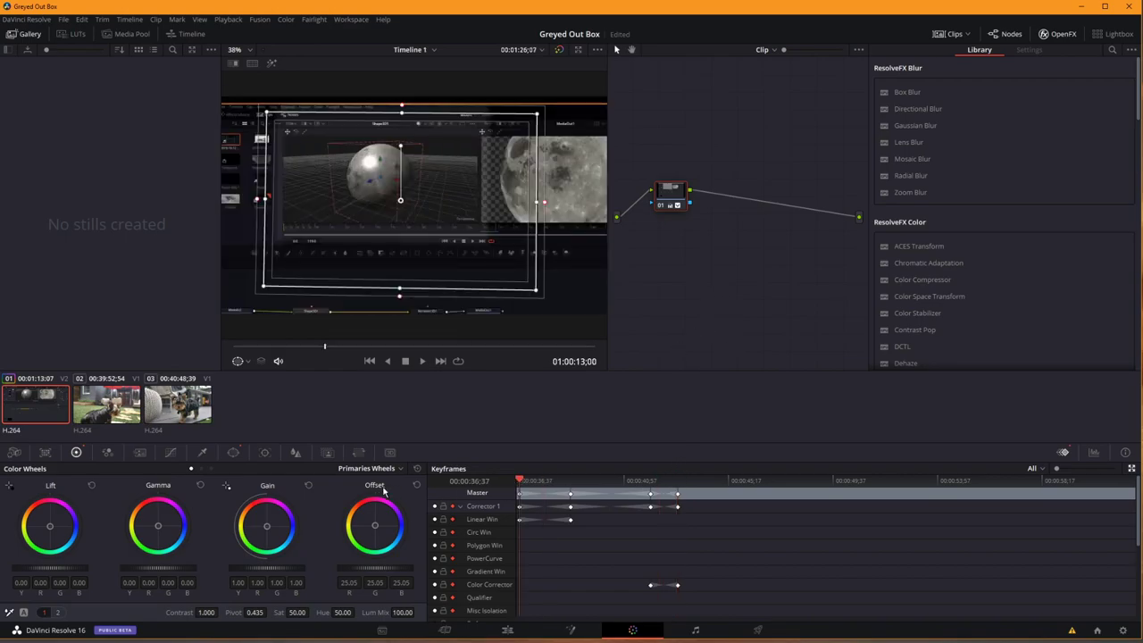
pyautogui.press('space')
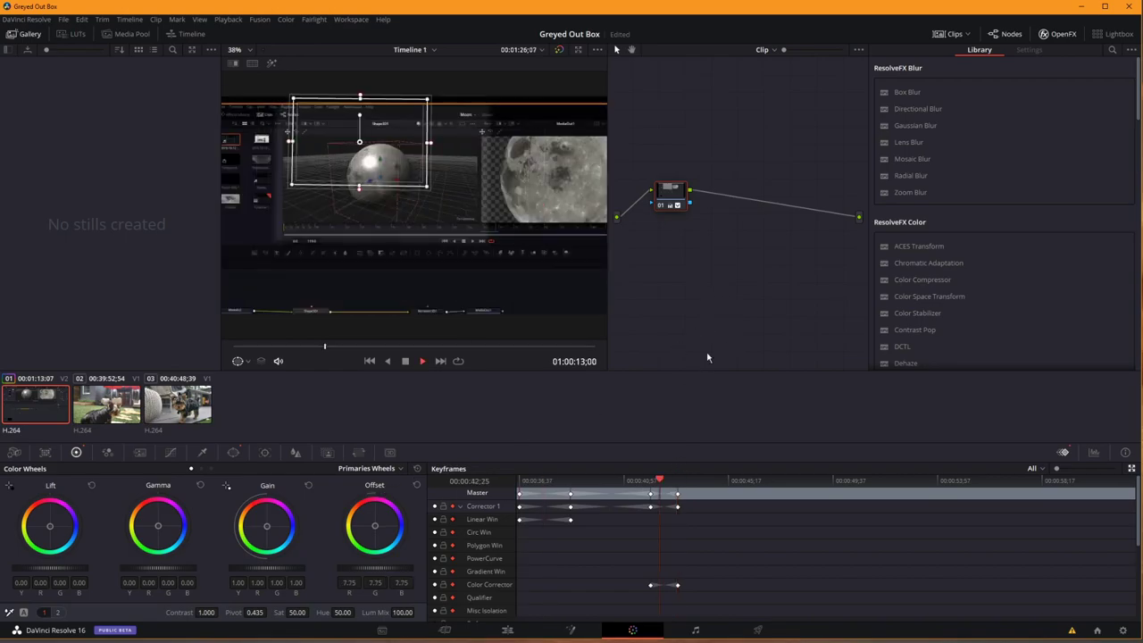
pyautogui.press('Home')
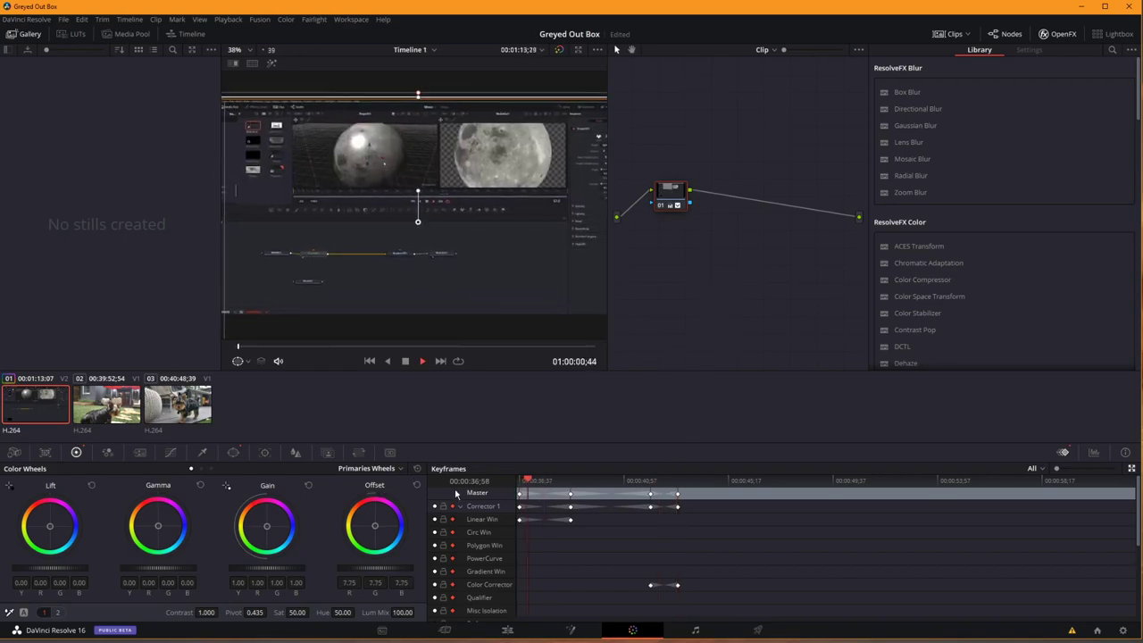
pyautogui.press('l')
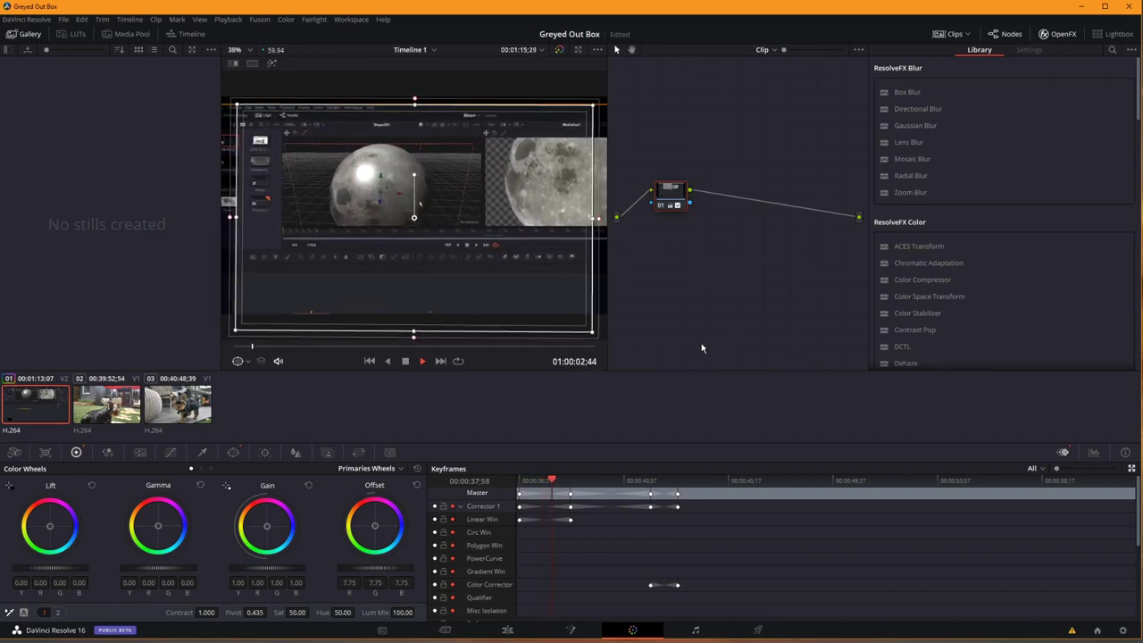